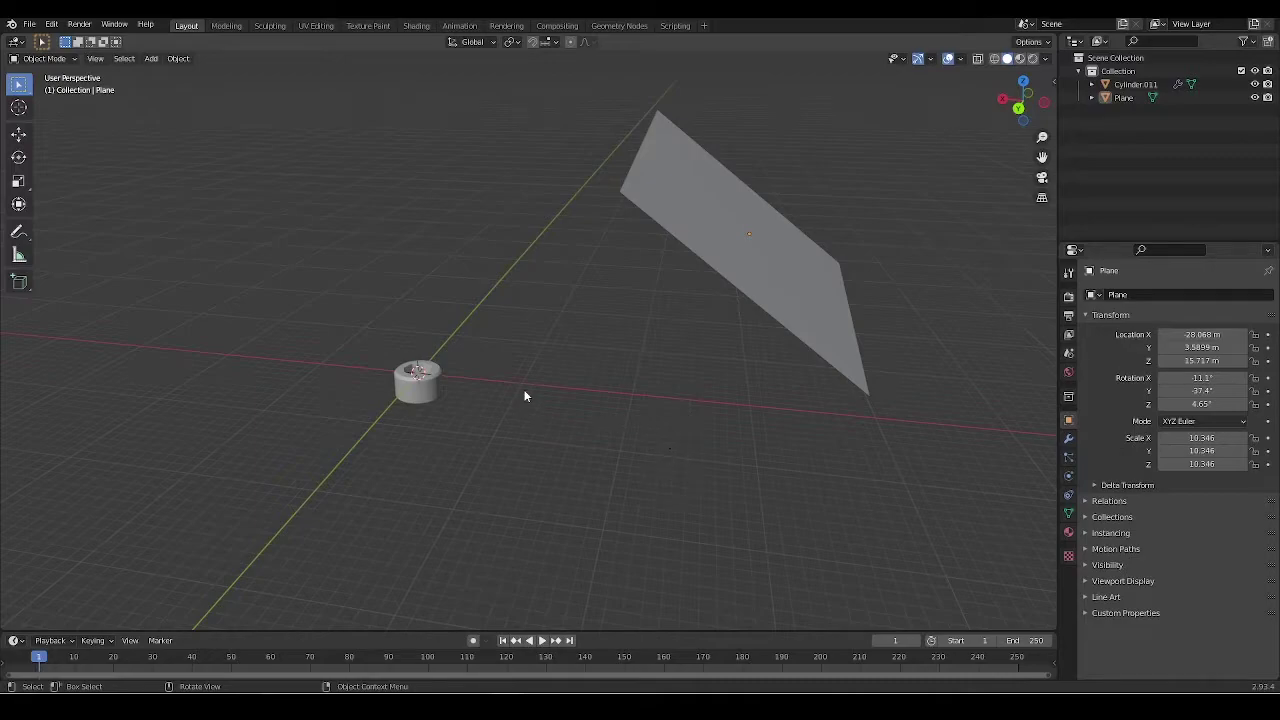
- Select the cylinder, then Shift-add the tilted plane as the active object
left_click(418, 382)
mouse_move(477, 423)
middle_mouse_down()
mouse_move(486, 403)
mouse_move(450, 388)
middle_mouse_up()
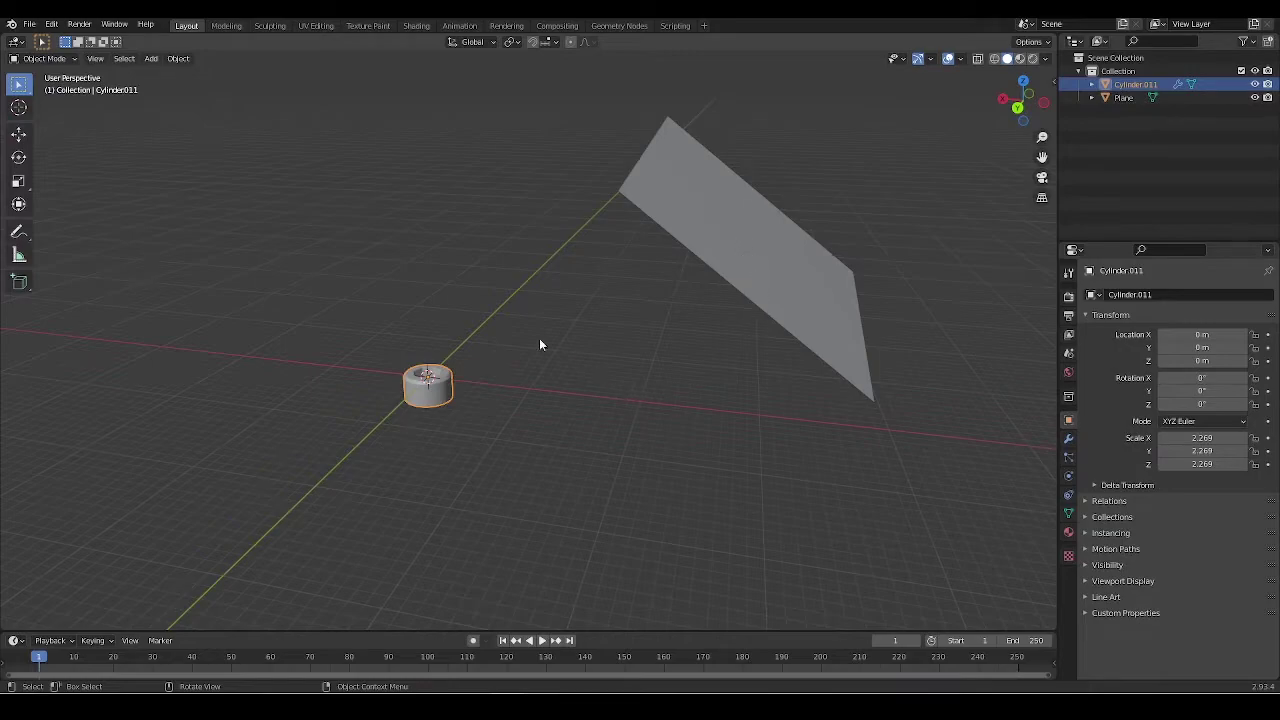
left_click(601, 527)
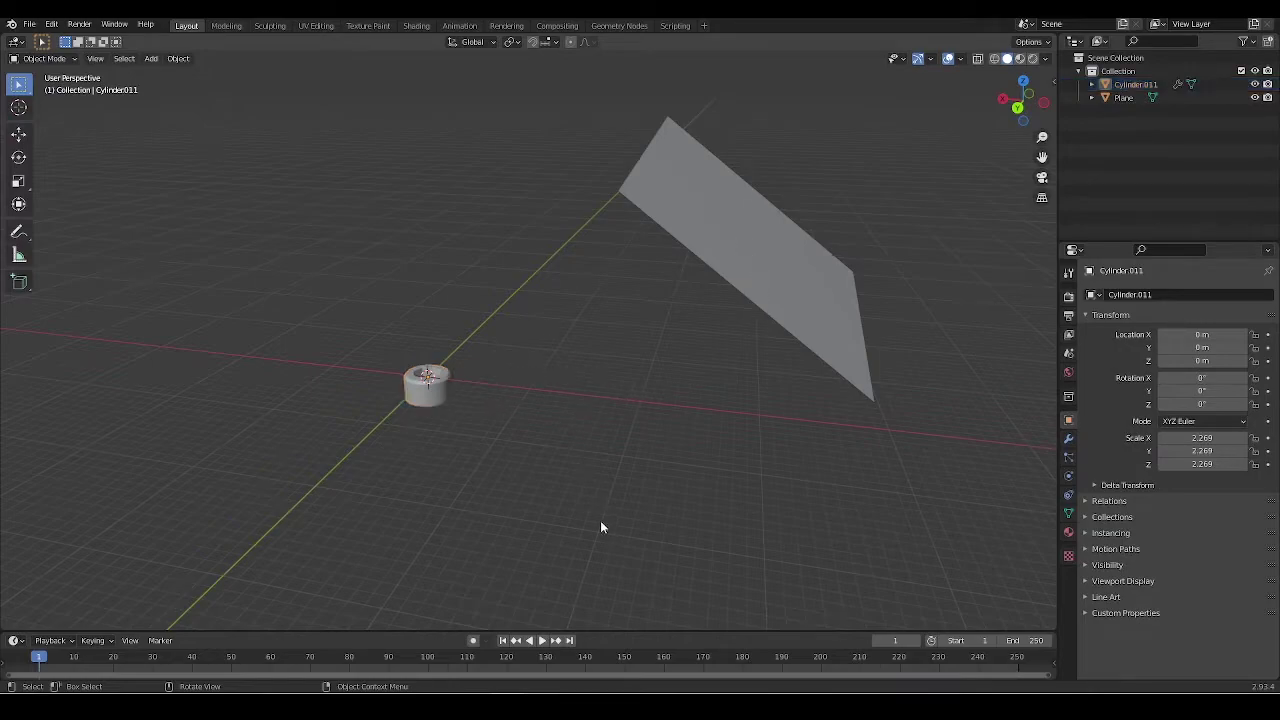
left_click(429, 394)
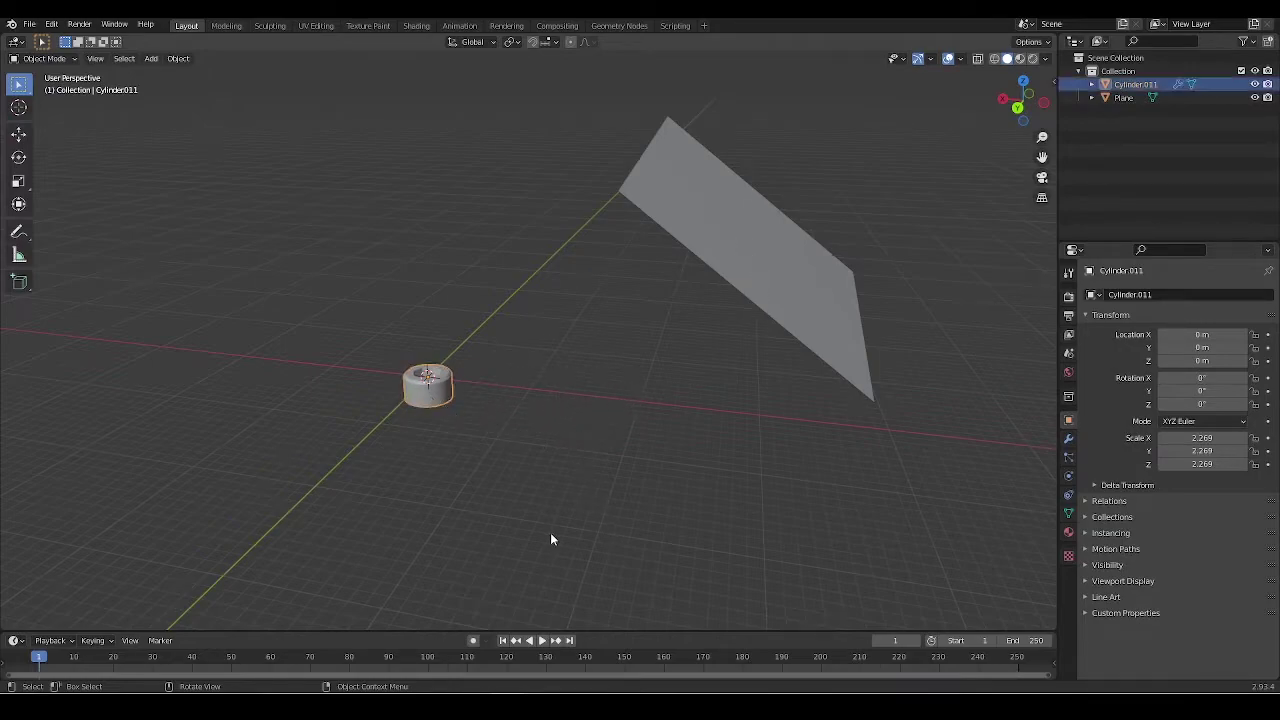
left_click(762, 241, "shift")
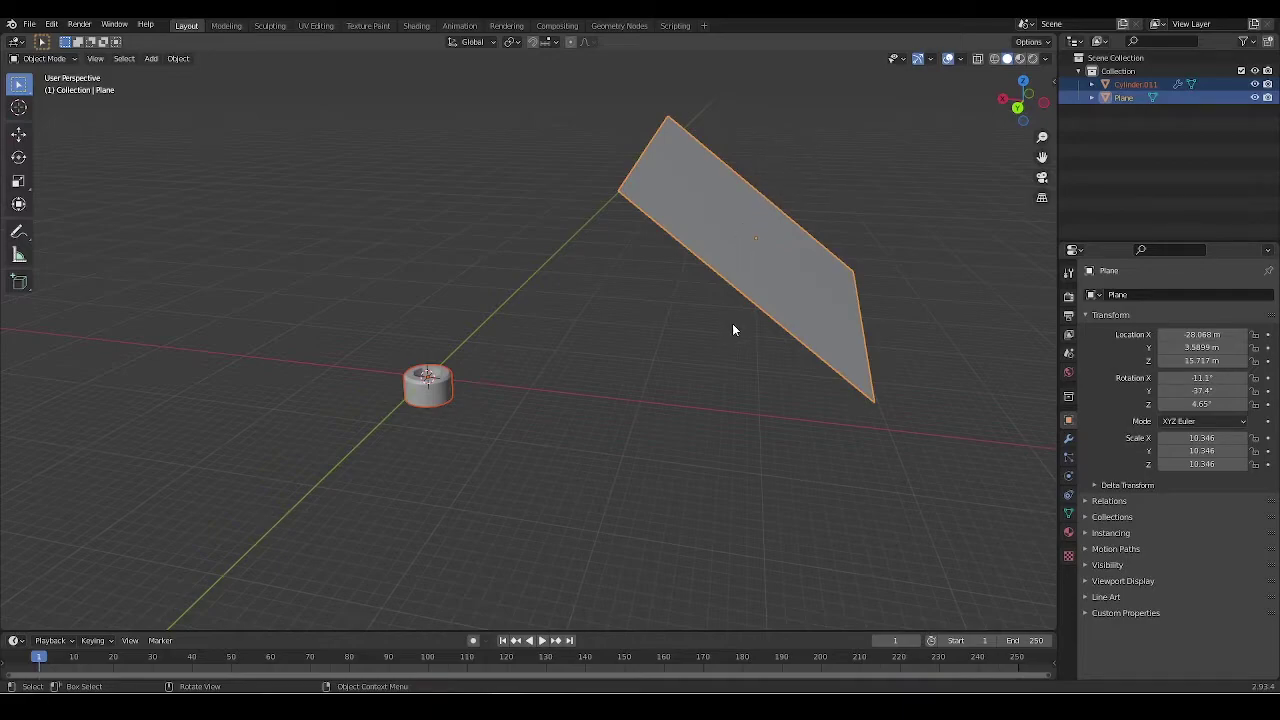
- Snap the cylinder to the plane's centre with Selection to Active, then orbit to inspect it
key("shift+s")
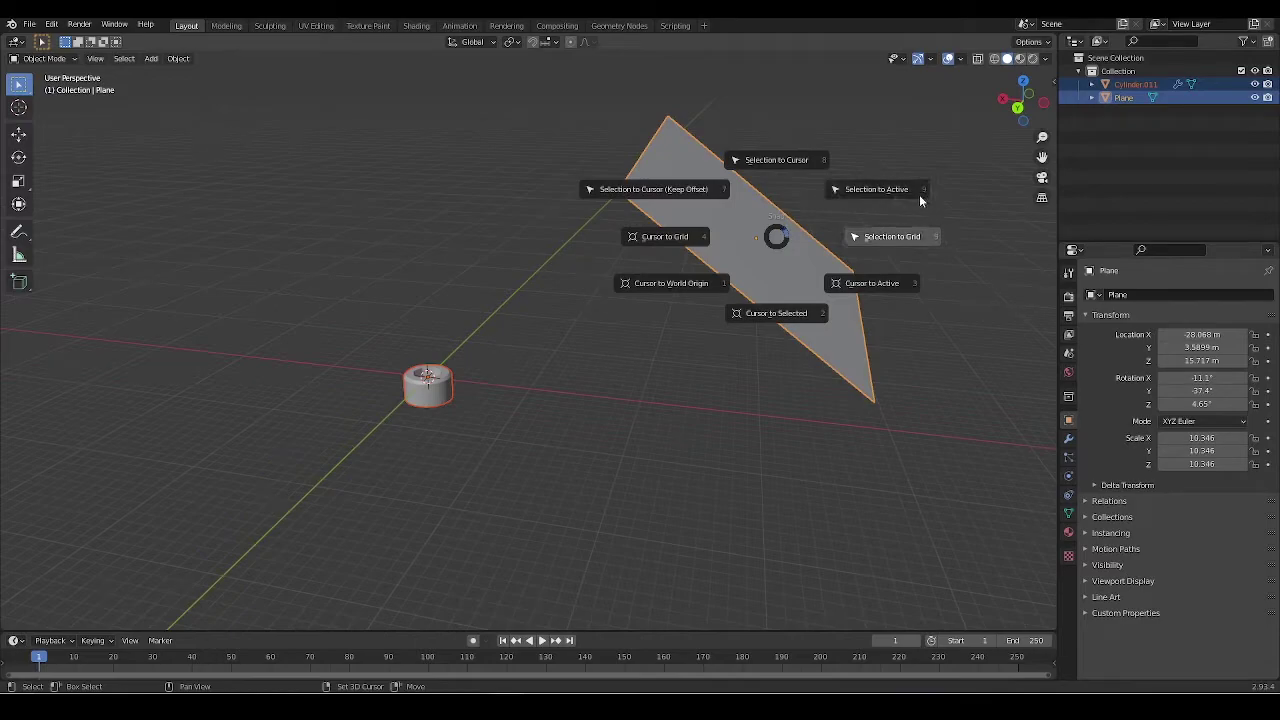
left_click(890, 187)
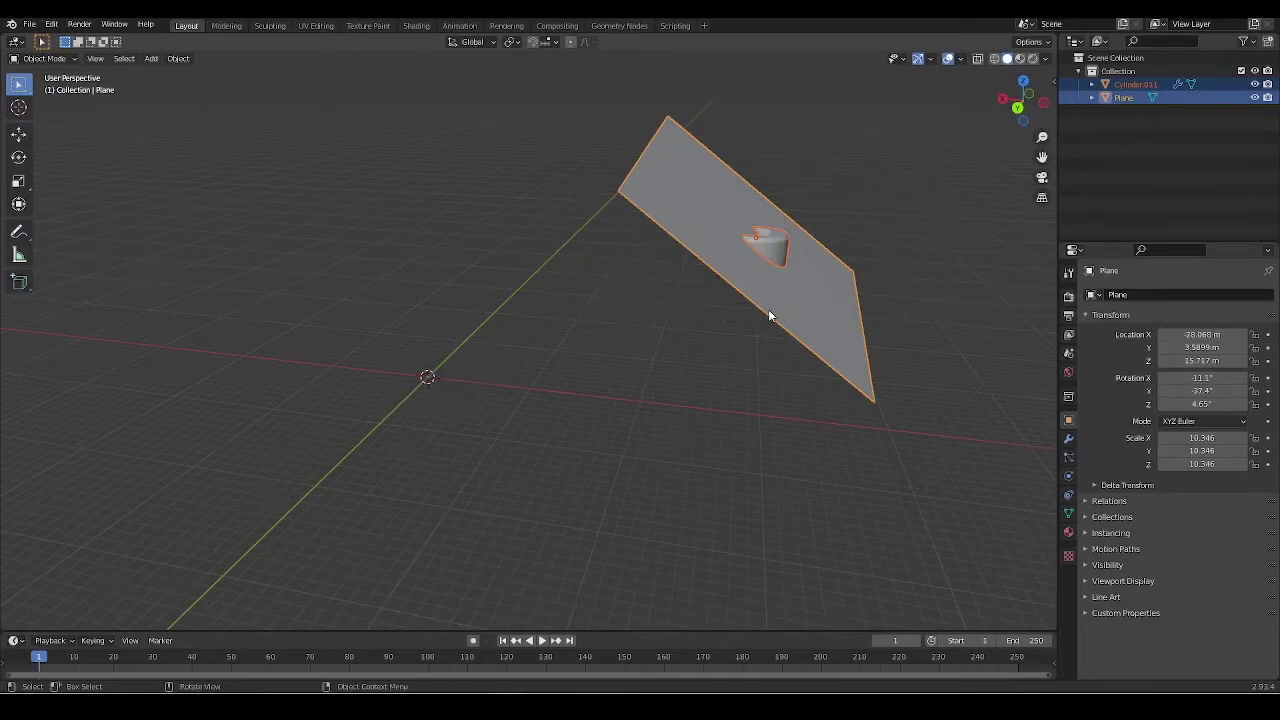
middle_click_drag(768, 309, 596, 324)
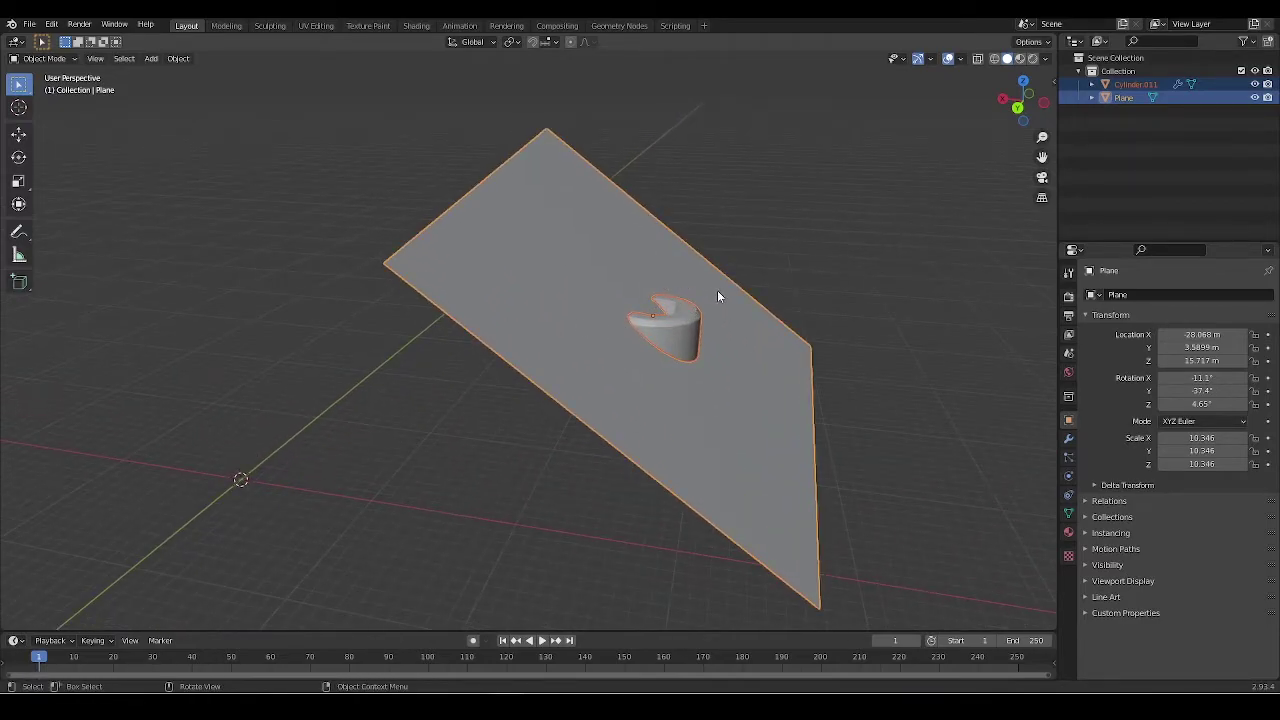
mouse_move(717, 296)
middle_mouse_down()
mouse_move(737, 286)
mouse_move(670, 283)
middle_mouse_up()
middle_click_drag(681, 368, 703, 334)
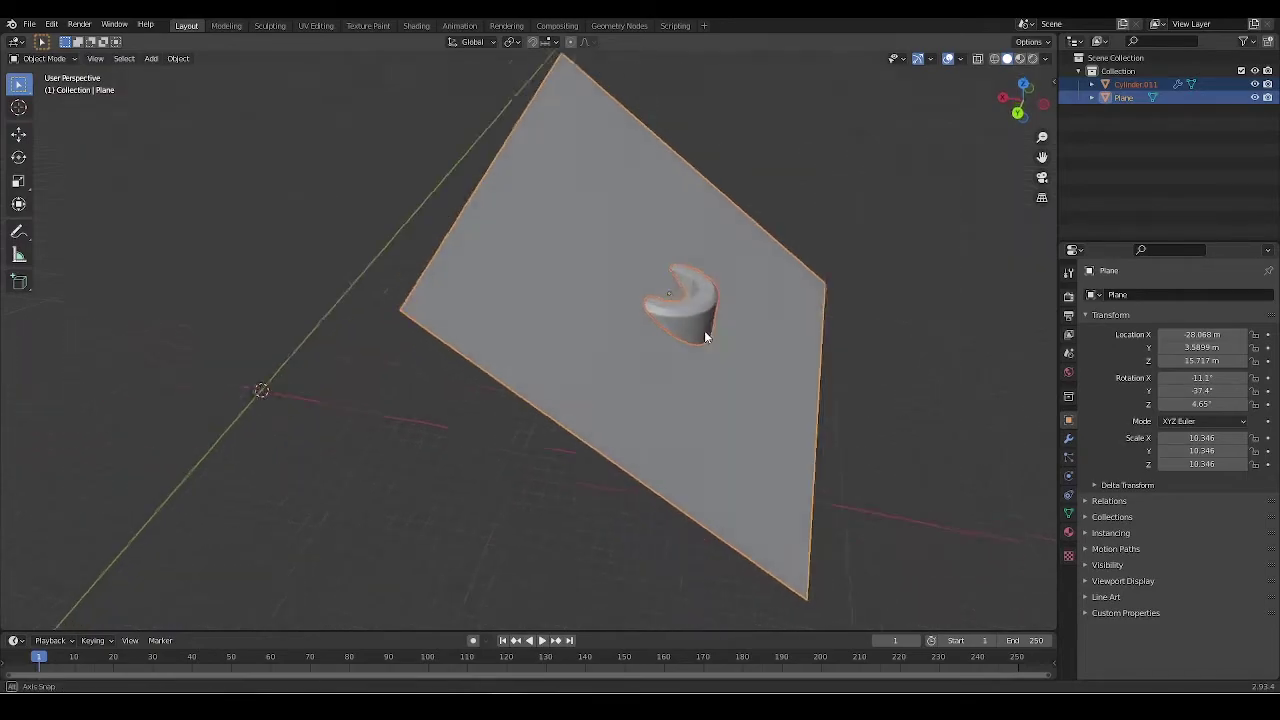
scroll(709, 338, "up", 2)
middle_click_drag(665, 267, 702, 242)
mouse_move(668, 295)
middle_mouse_down()
mouse_move(628, 323)
mouse_move(695, 357)
middle_mouse_up()
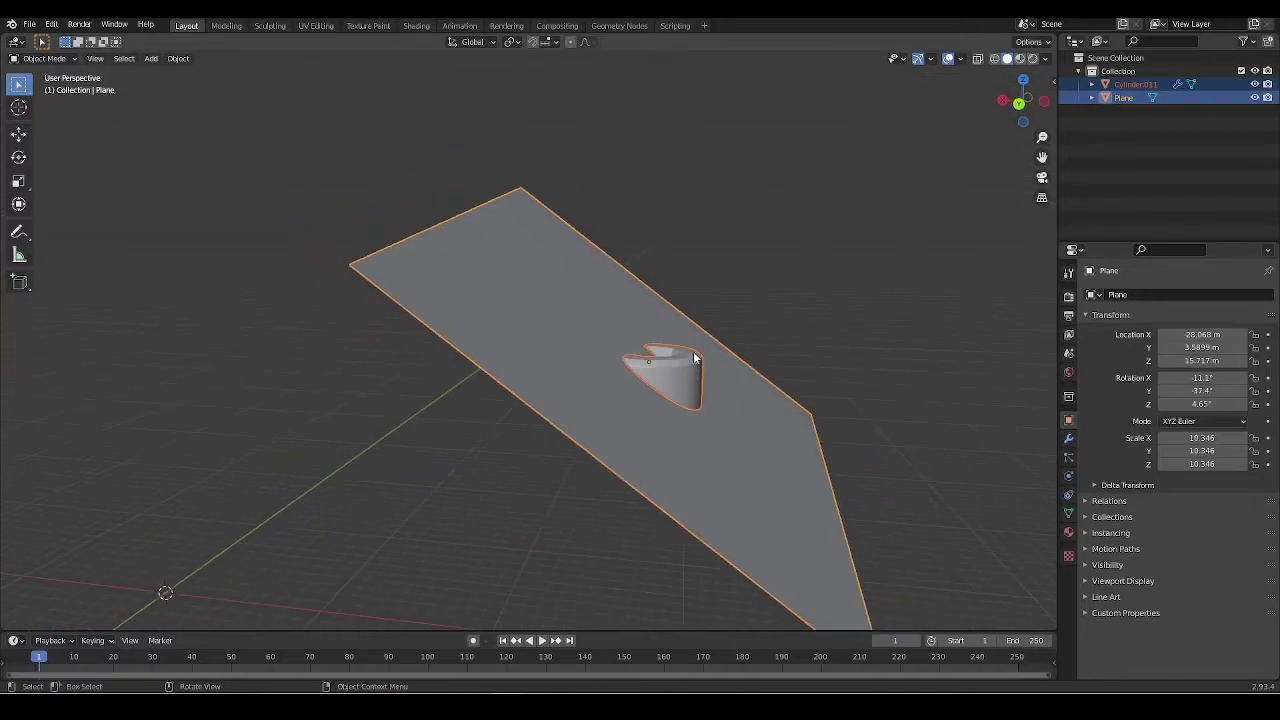
- Switch the transform orientation to Normal and reselect the cylinder beside the plane
left_click(482, 41)
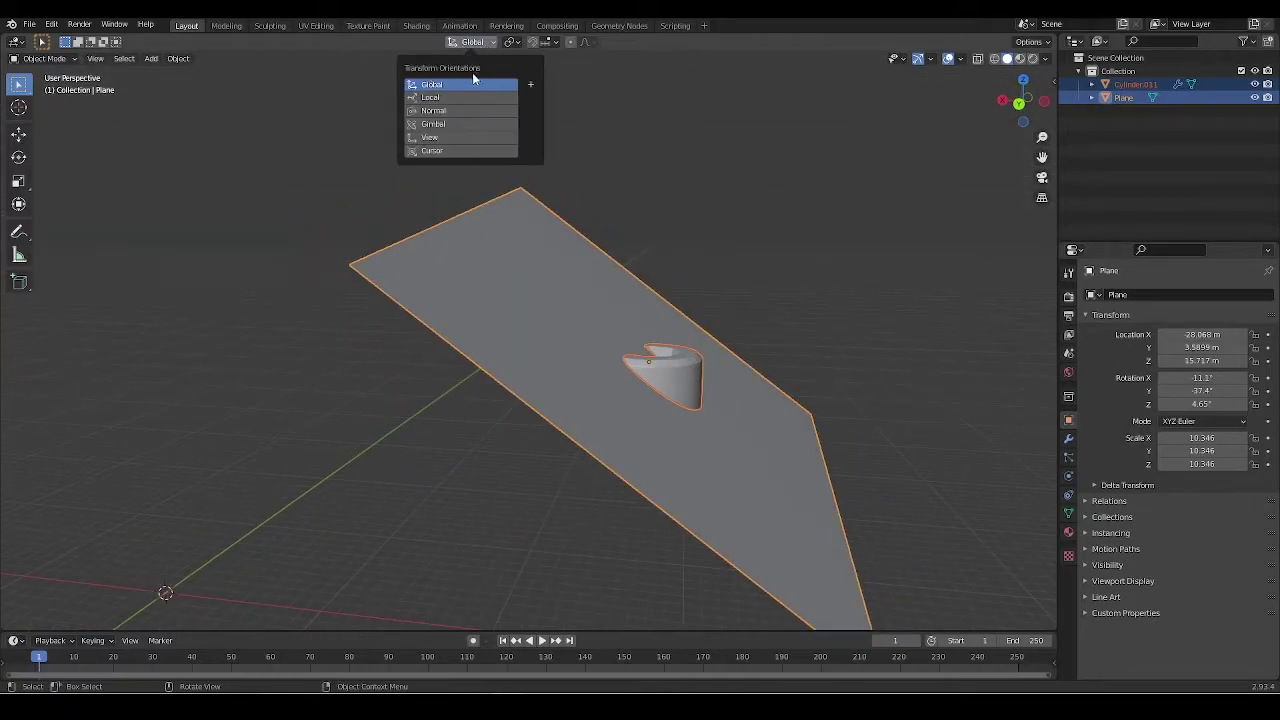
left_click(459, 112)
left_click(700, 372)
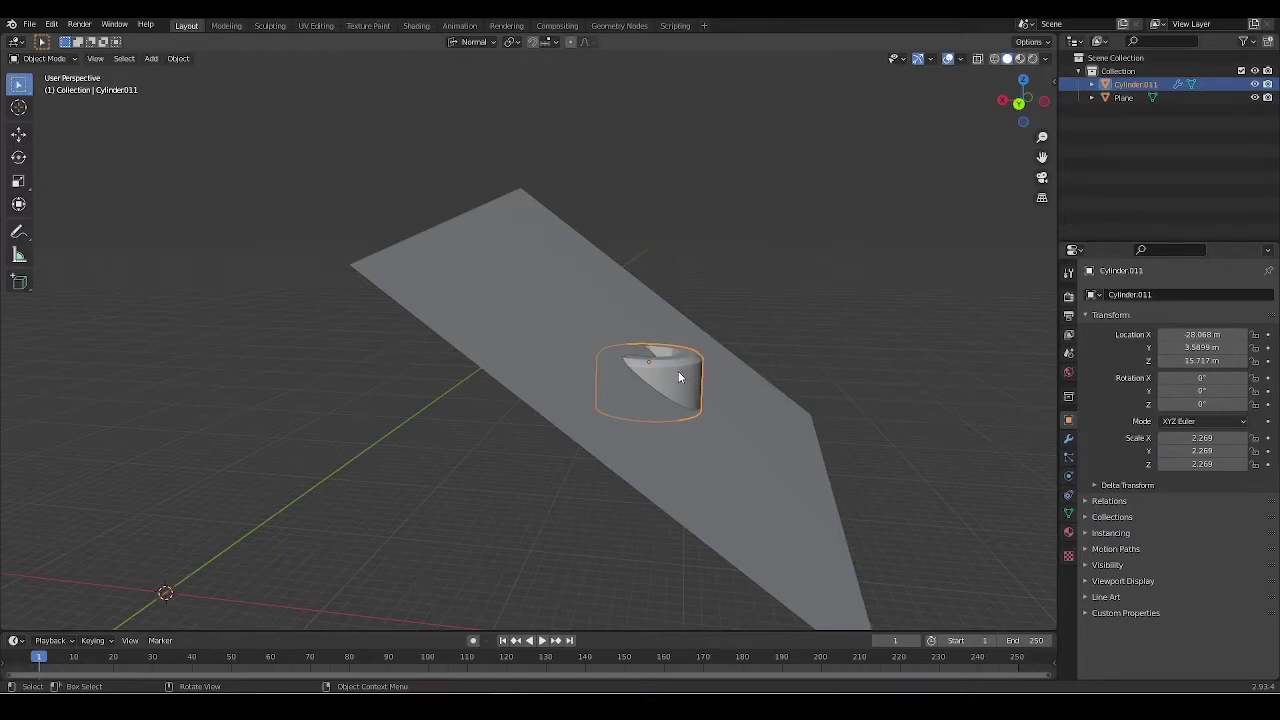
left_click(678, 376)
left_click(694, 399)
- With the plane active, run Align to Transform Orientation on the cylinder and orbit to check
left_click(498, 227, "shift")
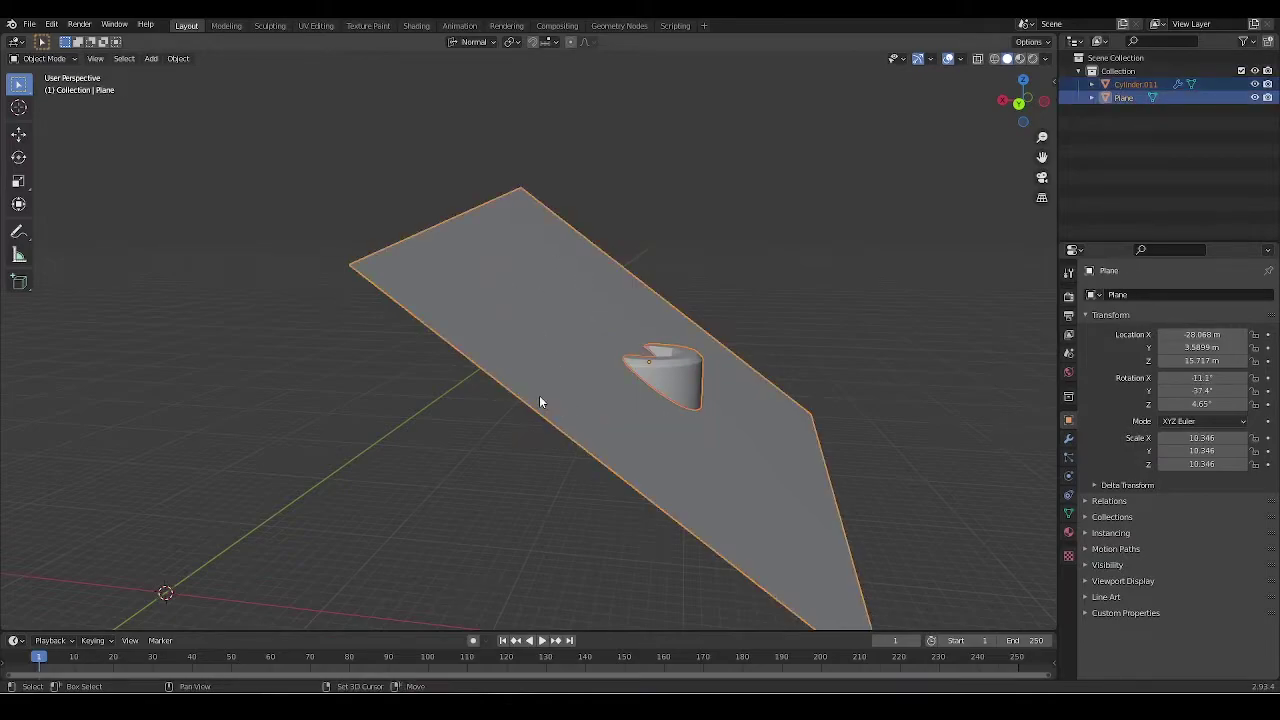
left_click(182, 60)
mouse_move(199, 74)
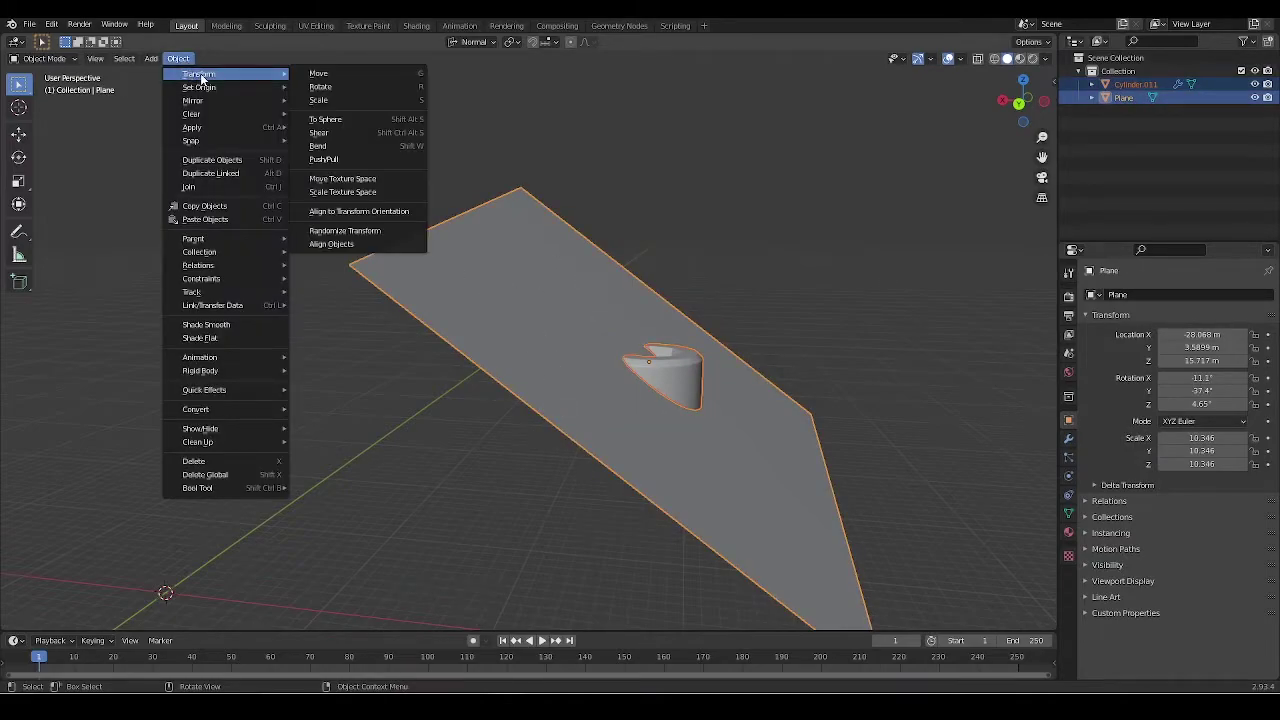
left_click(409, 210)
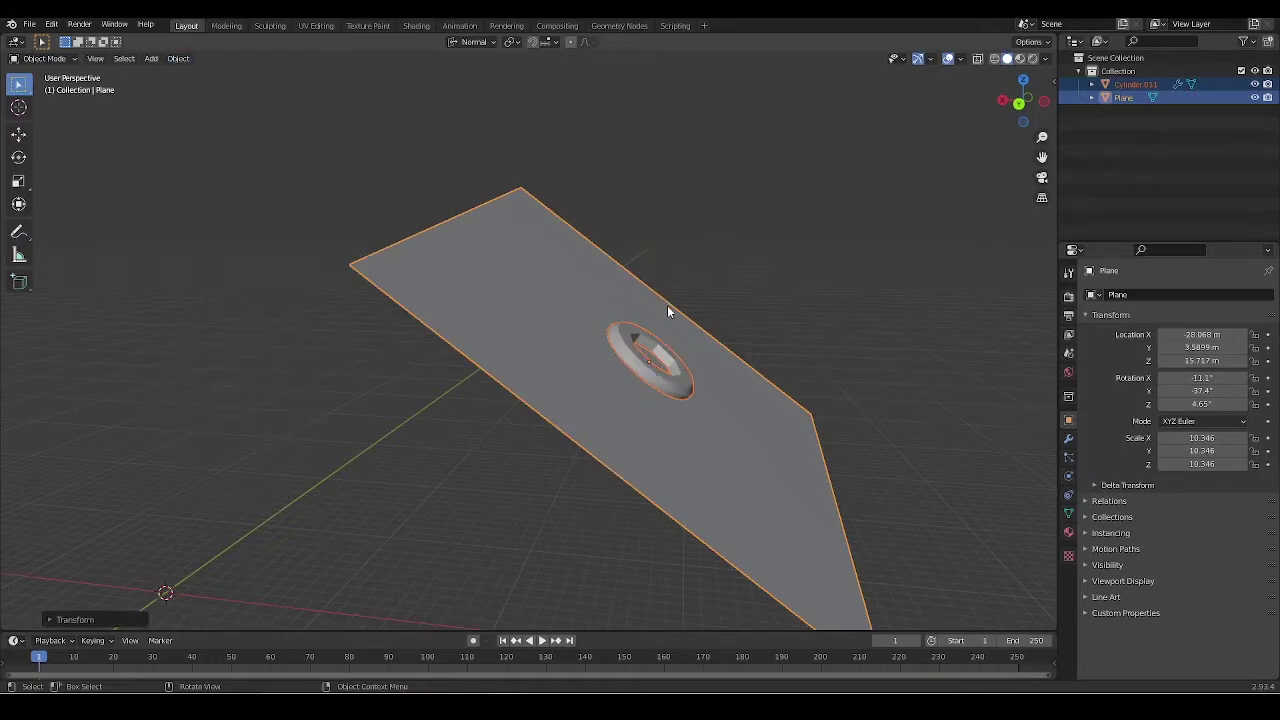
mouse_move(667, 305)
middle_mouse_down()
mouse_move(584, 368)
mouse_move(620, 309)
mouse_move(609, 367)
mouse_move(562, 418)
mouse_move(567, 434)
mouse_move(591, 378)
mouse_move(620, 355)
mouse_move(656, 364)
middle_mouse_up()
- Undo so the cylinder returns to the origin, leaving only the plane selected
left_click(620, 309)
left_click(660, 358)
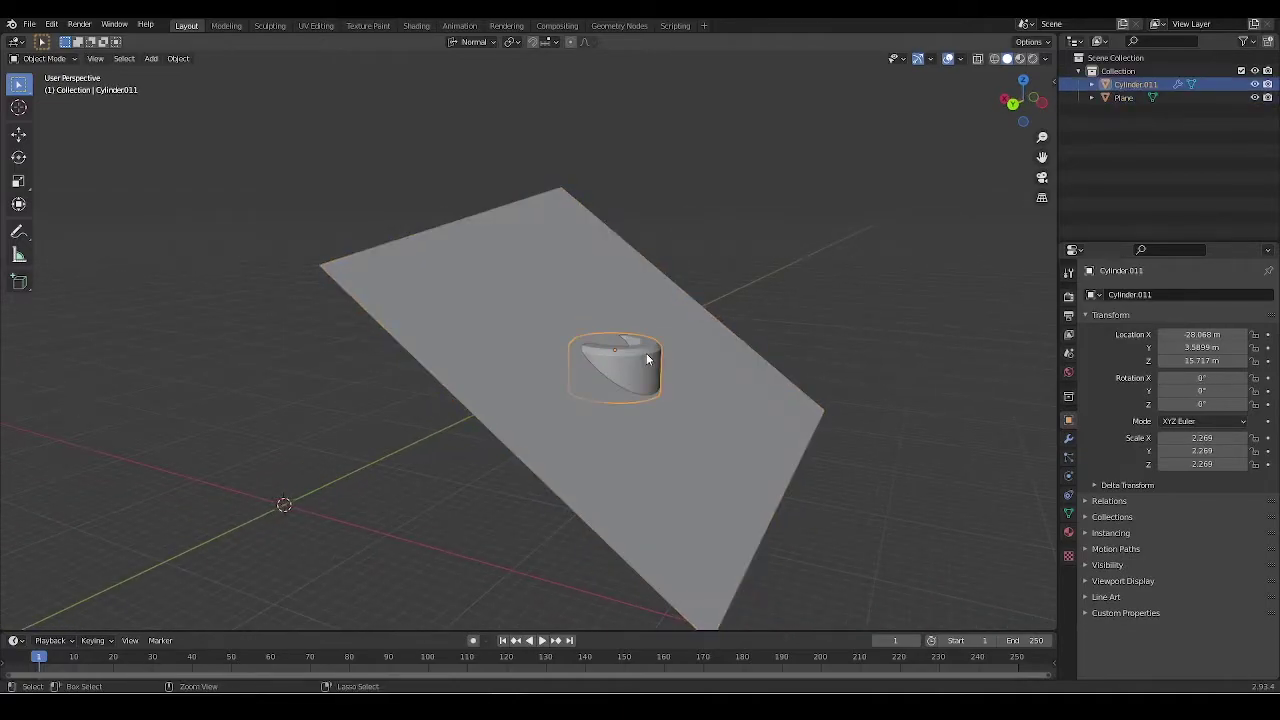
left_click(643, 353, "shift")
key("ctrl+z")
mouse_move(643, 356)
middle_mouse_down()
mouse_move(563, 357)
mouse_move(577, 357)
mouse_move(604, 306)
middle_mouse_up()
left_click(605, 305)
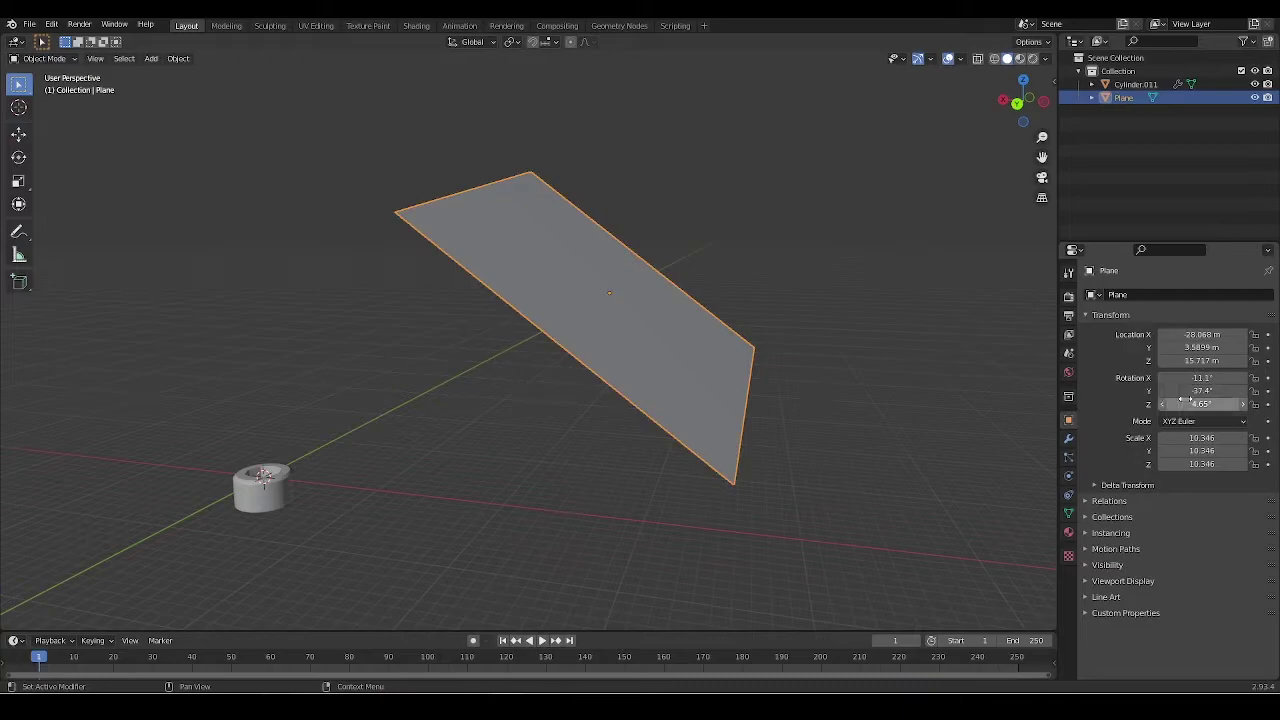
- Apply All transforms to the plane so location and rotation read 0 and scale 1
key("ctrl+a")
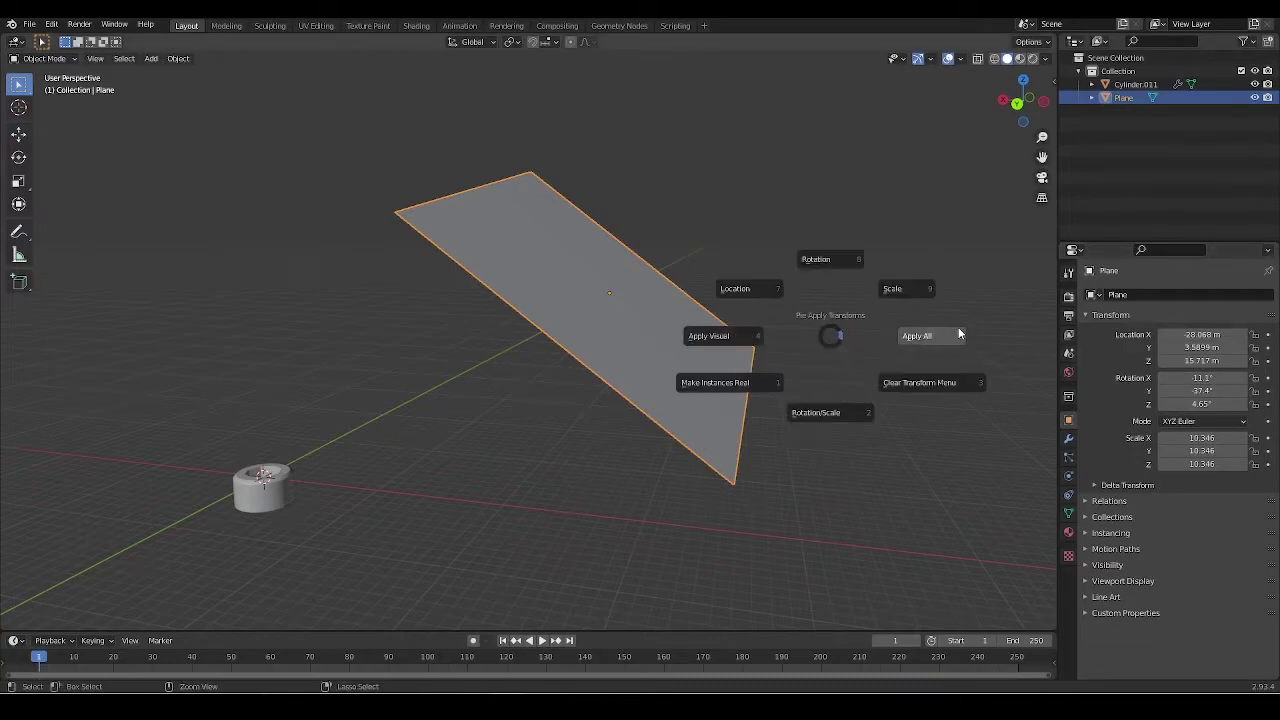
left_click(958, 330)
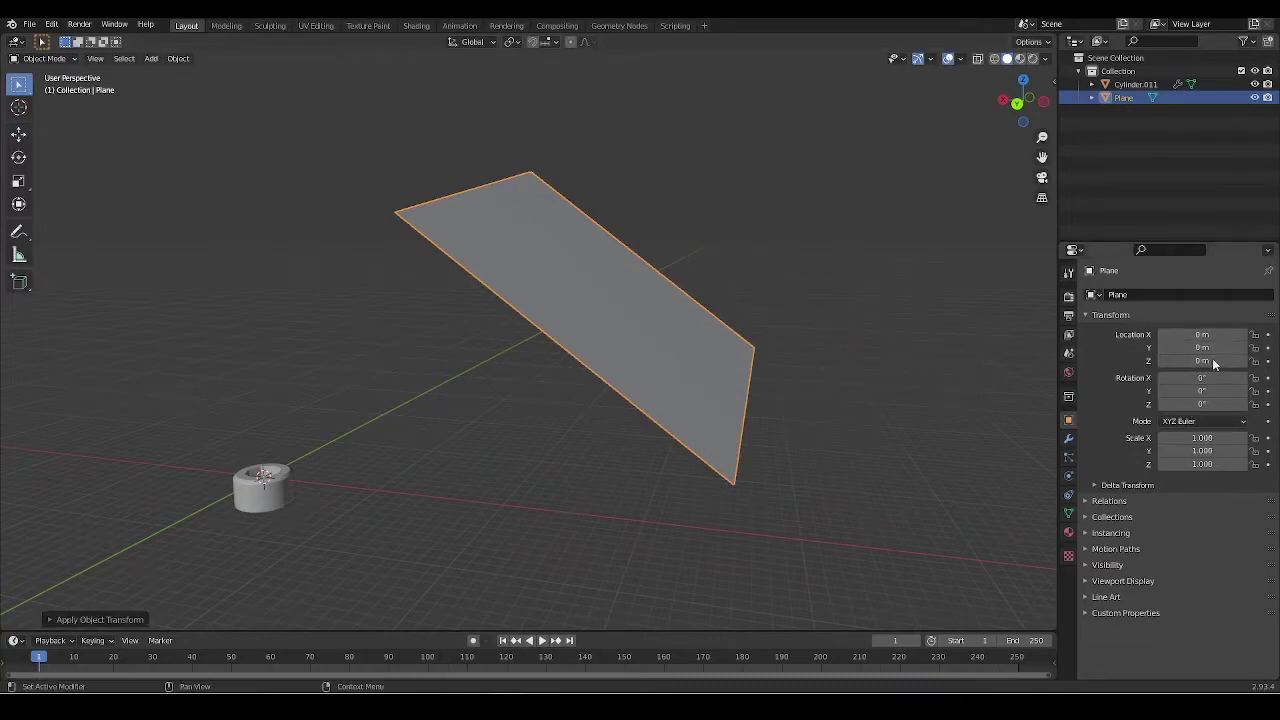
left_click(286, 480)
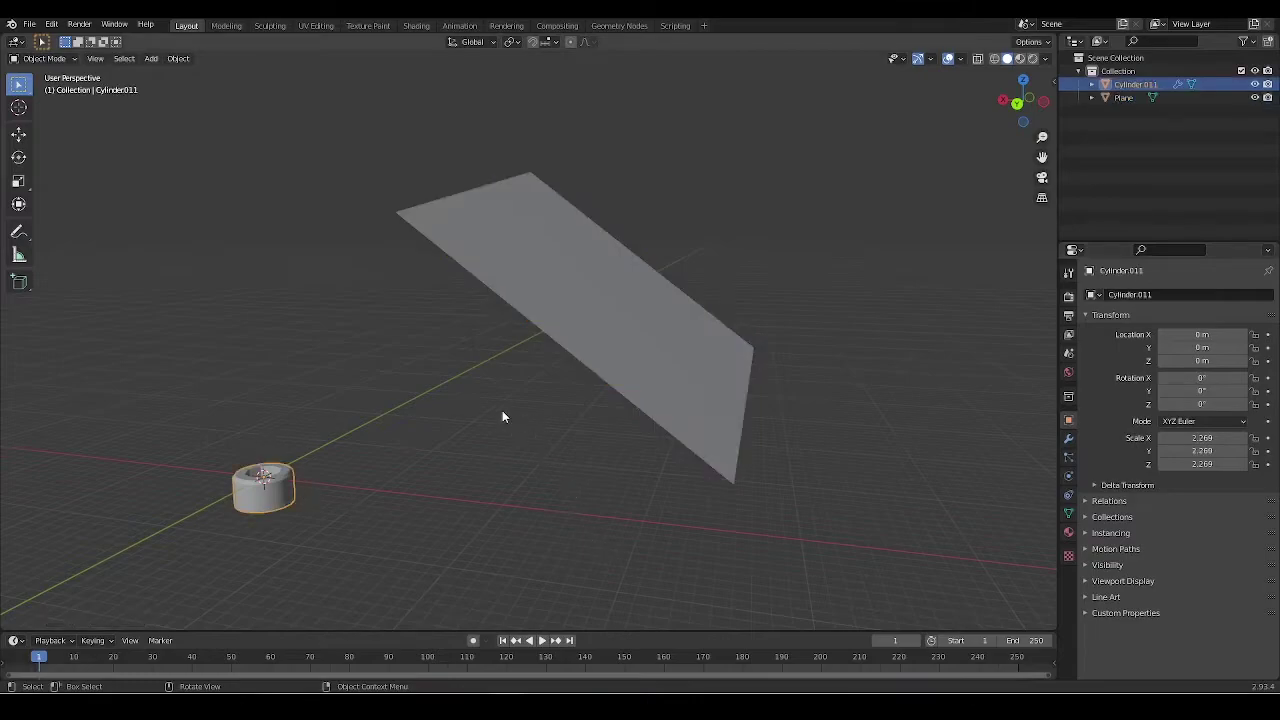
- Cancel the Apply menu on the cylinder and reselect the plane
key("ctrl+a")
key("Escape")
mouse_move(557, 297)
middle_mouse_down()
mouse_move(543, 351)
mouse_move(547, 326)
mouse_move(605, 330)
mouse_move(643, 306)
mouse_move(600, 337)
middle_mouse_up()
left_click(611, 331)
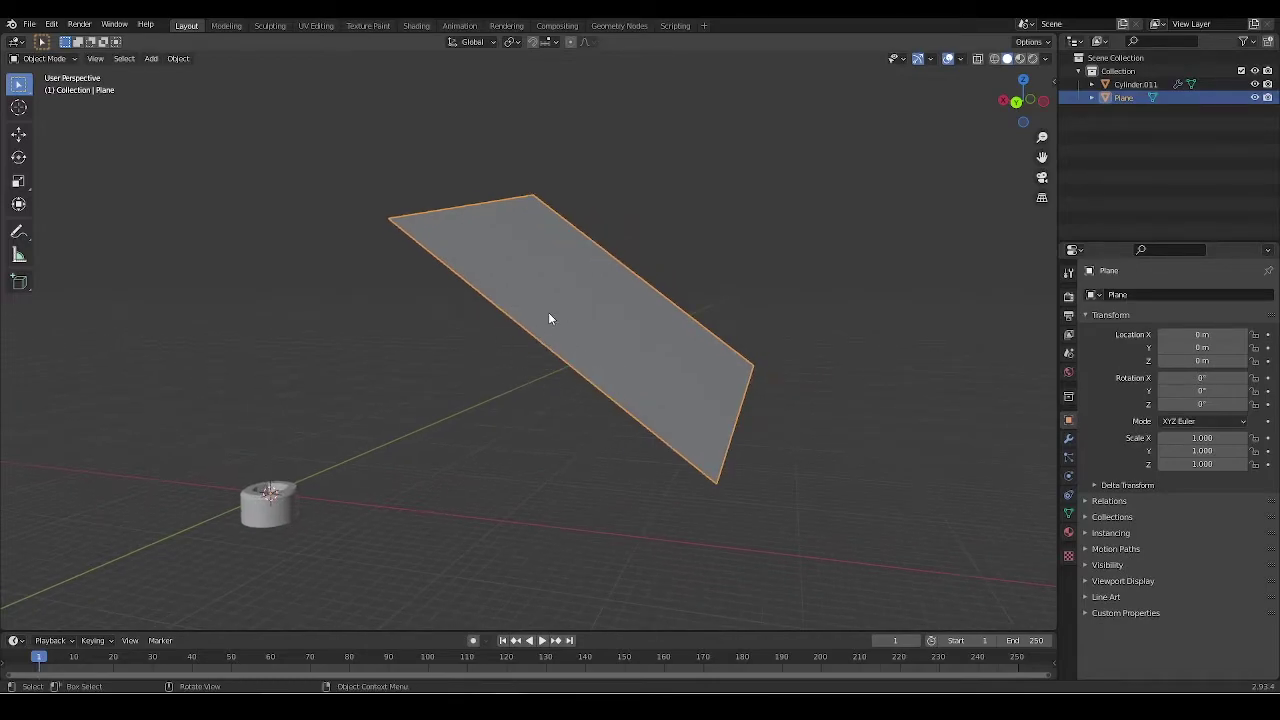
left_click(178, 59)
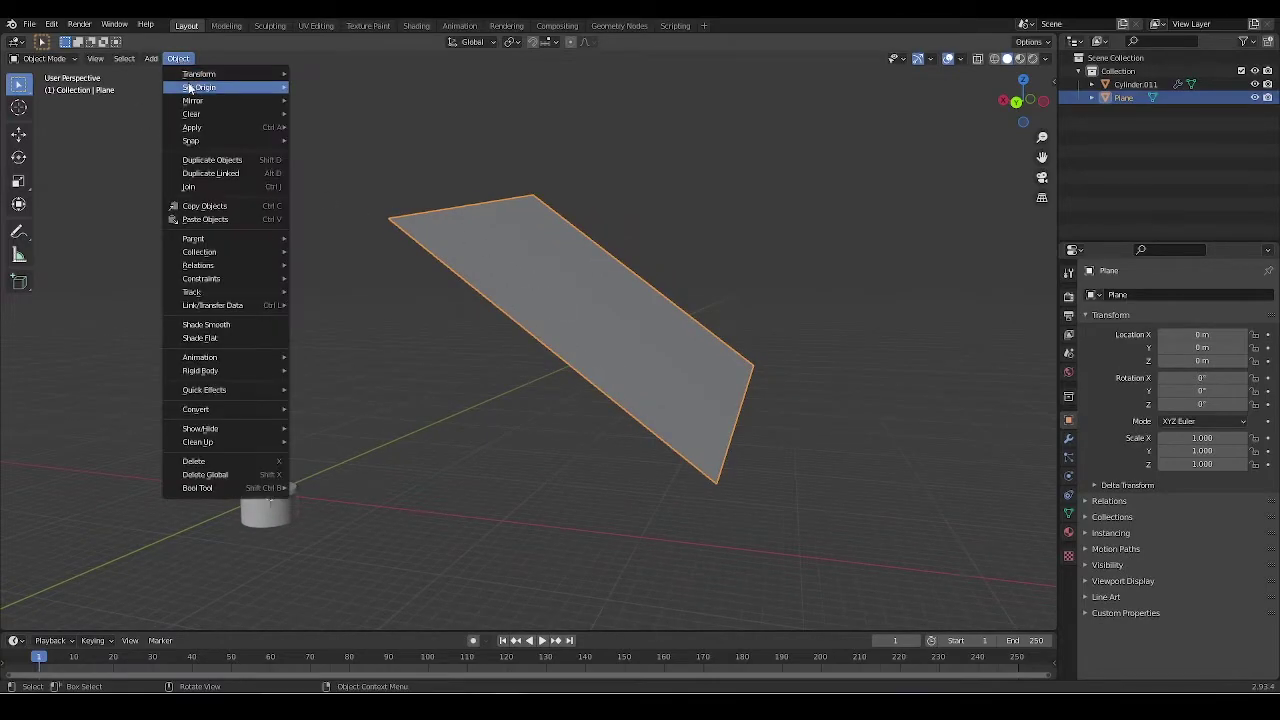
mouse_move(199, 87)
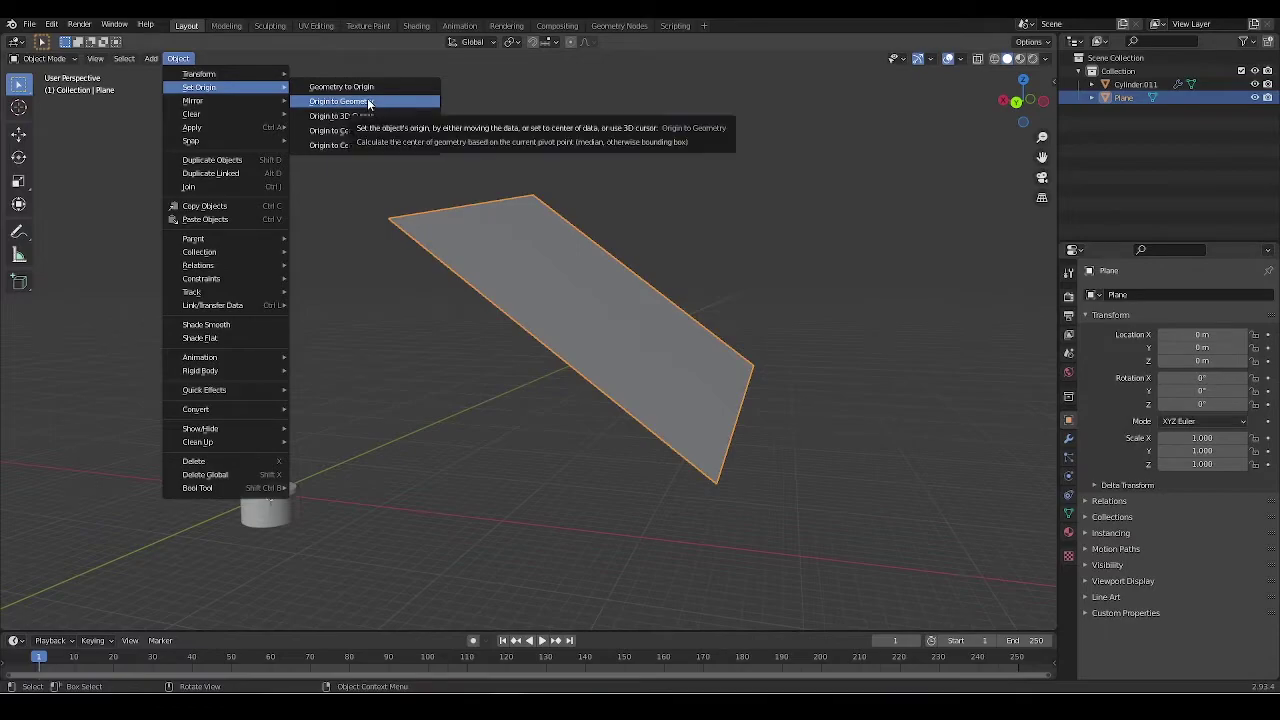
- Set the plane's origin to its geometry centre, then box-select the plane again
left_click(369, 104)
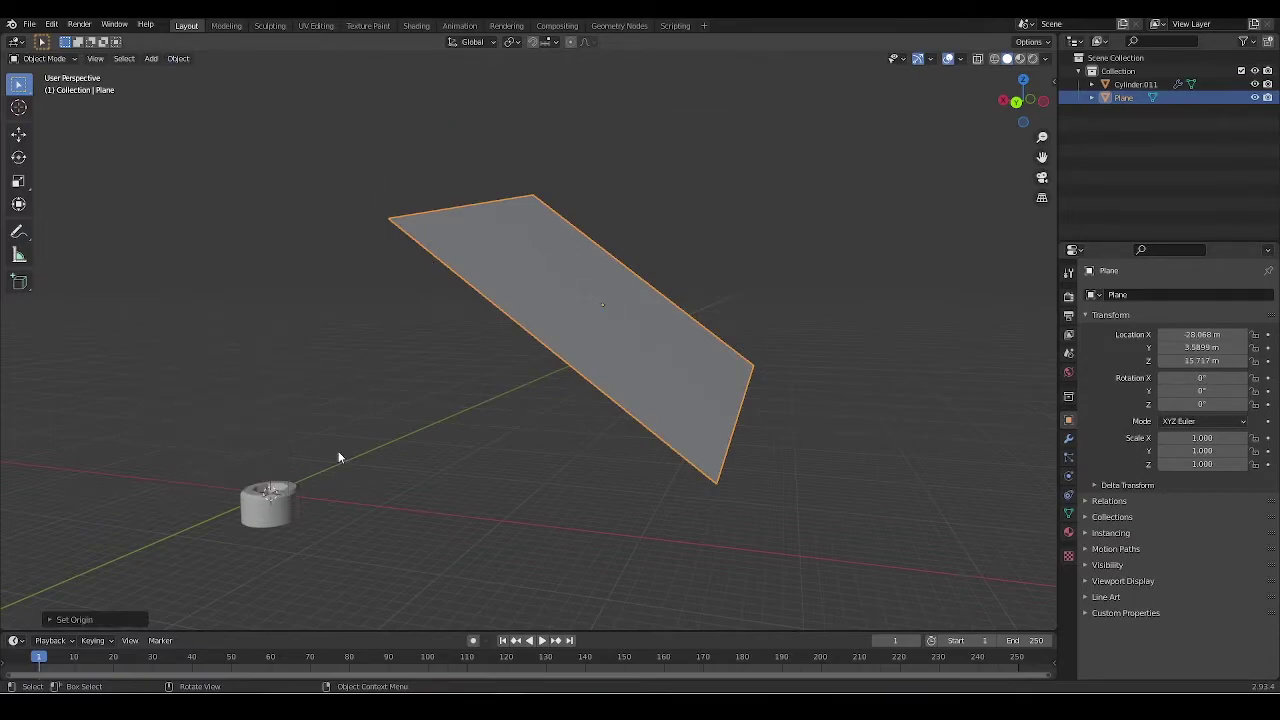
left_click_drag(572, 280, 636, 340)
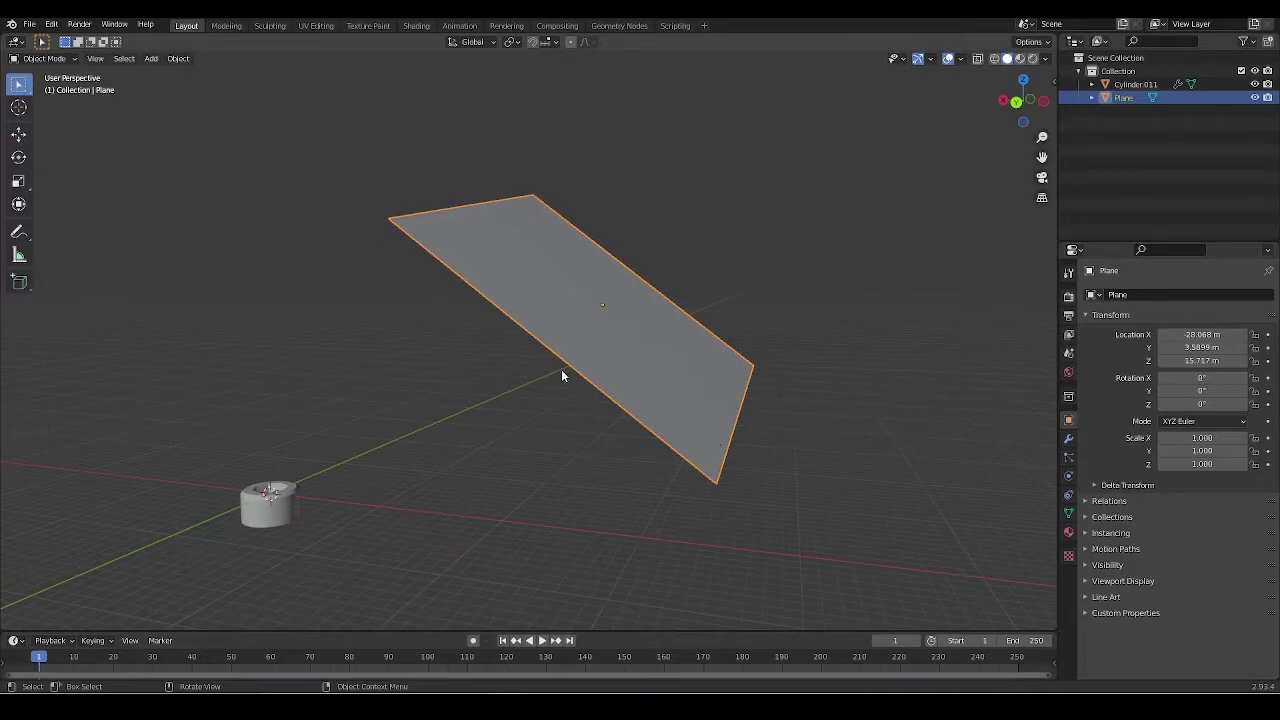
left_click_drag(534, 265, 686, 372)
- Select the cylinder with the tilted plane as the active object
left_click(268, 502)
key("shift+s")
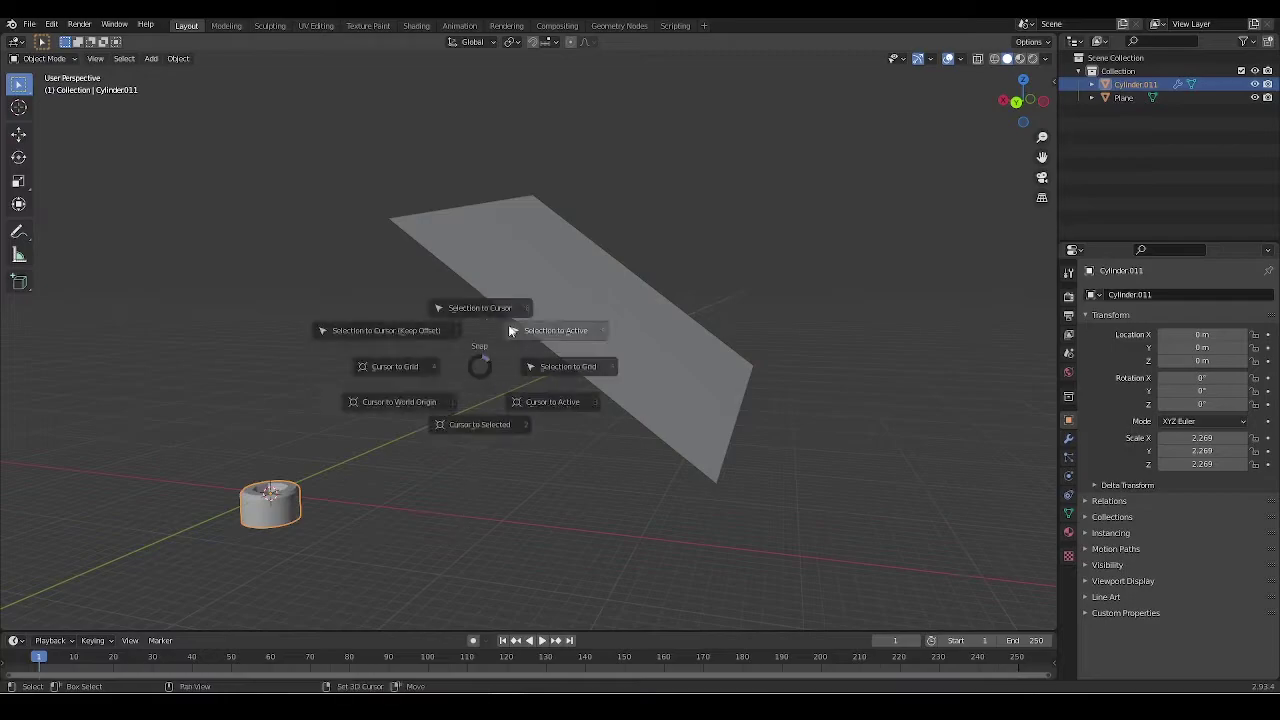
left_click(726, 222)
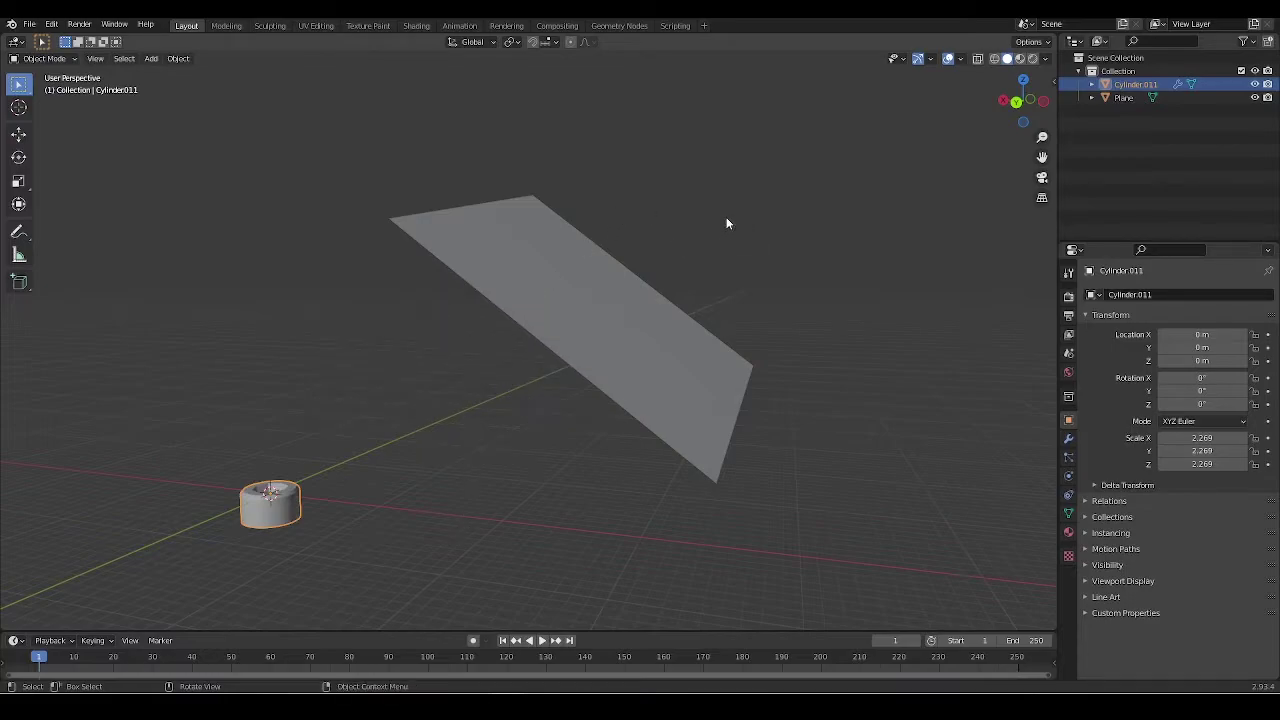
left_click(608, 340)
left_click(298, 500)
left_click(612, 362, "shift")
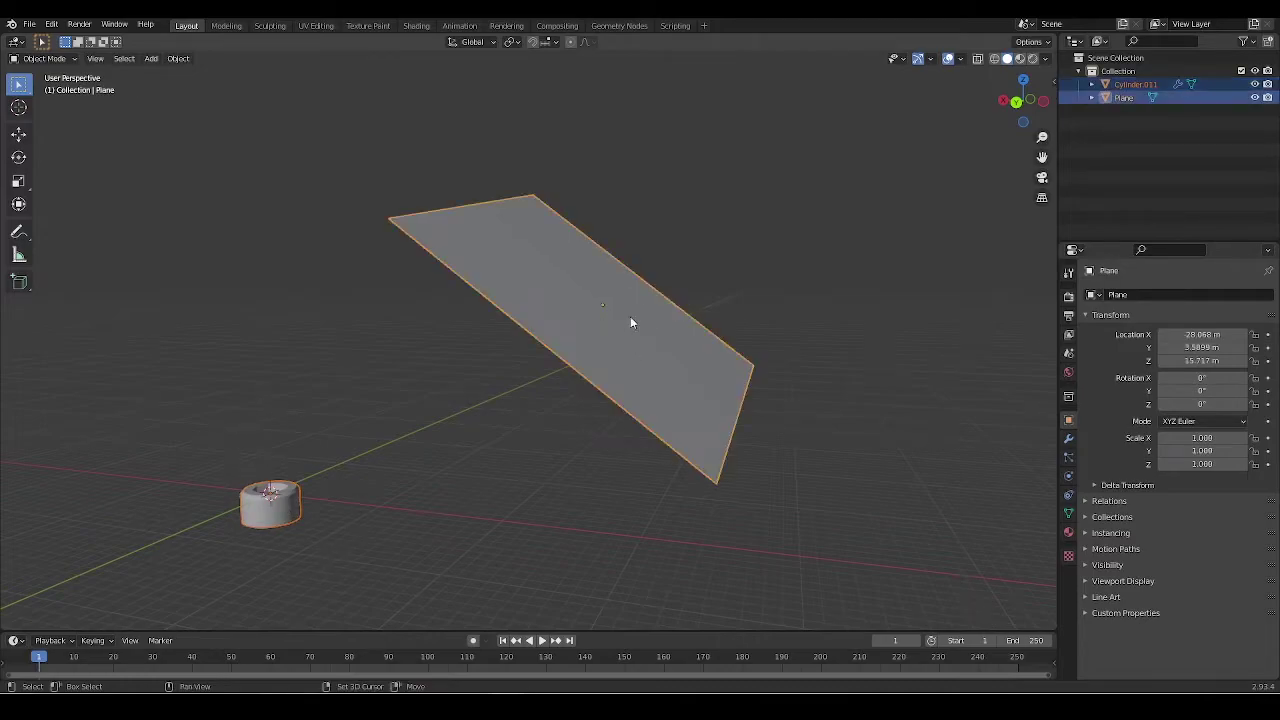
left_click(630, 316, "shift")
left_click(268, 505, "shift")
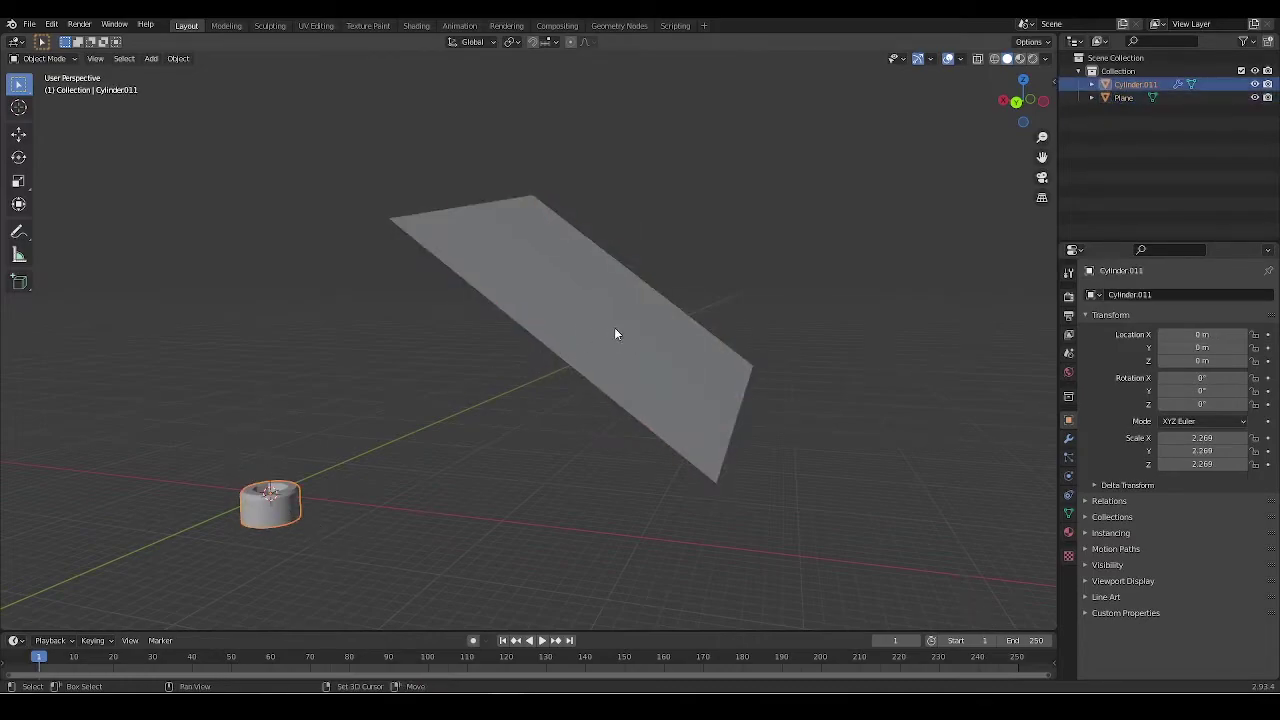
left_click(616, 326, "shift")
- Snap the cylinder to the plane's centre with Selection to Active and orbit to check
key("shift+s")
left_click(773, 218)
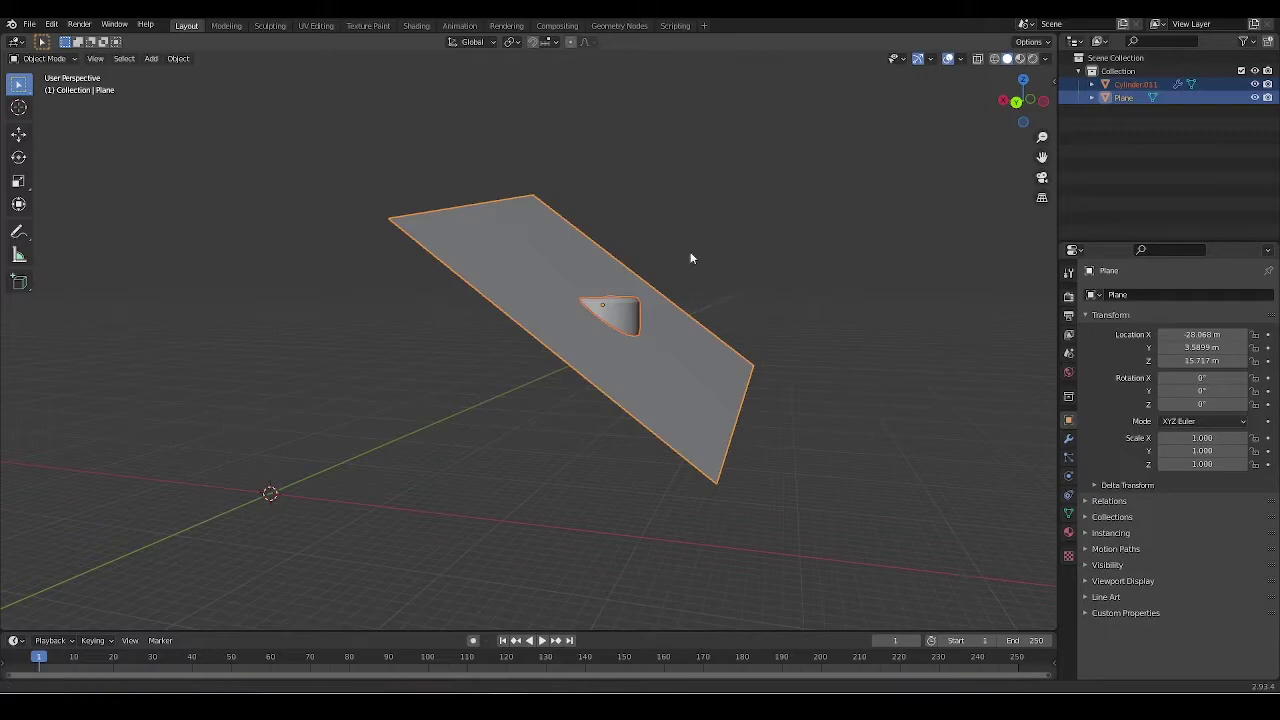
mouse_move(691, 257)
middle_mouse_down()
mouse_move(633, 400)
mouse_move(545, 321)
middle_mouse_up()
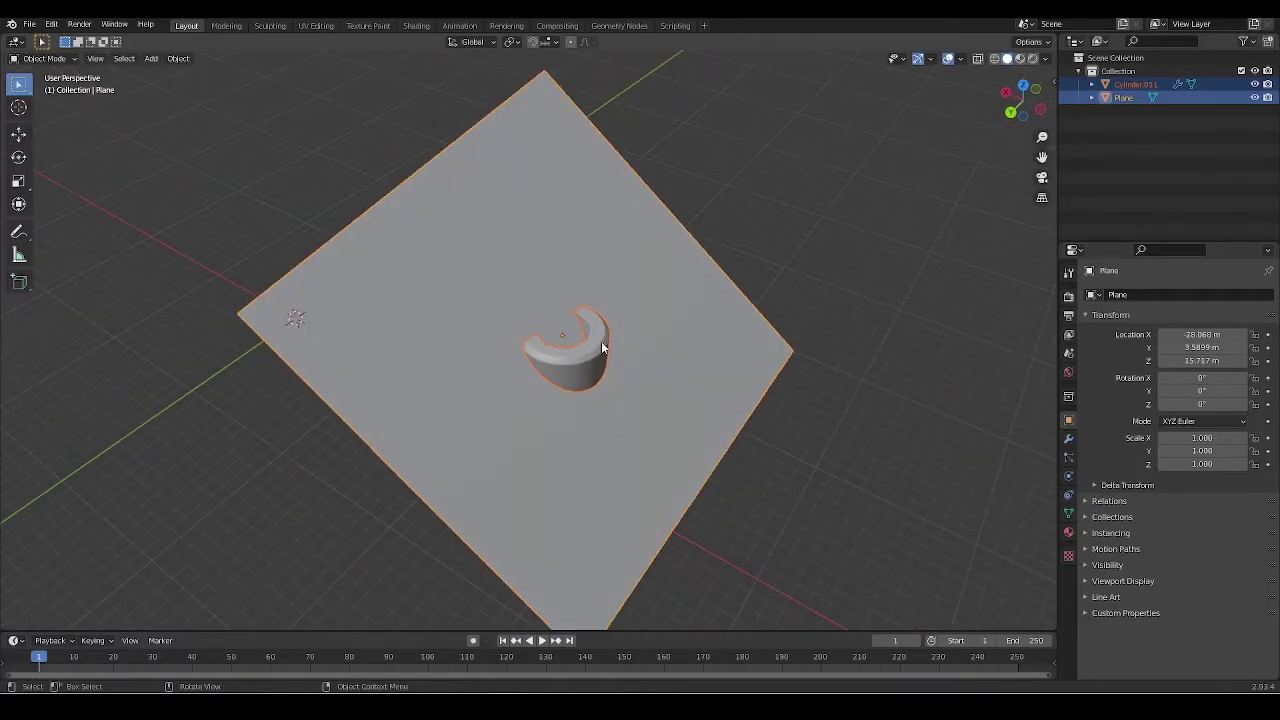
mouse_move(600, 512)
middle_mouse_down()
mouse_move(578, 361)
mouse_move(507, 195)
middle_mouse_up()
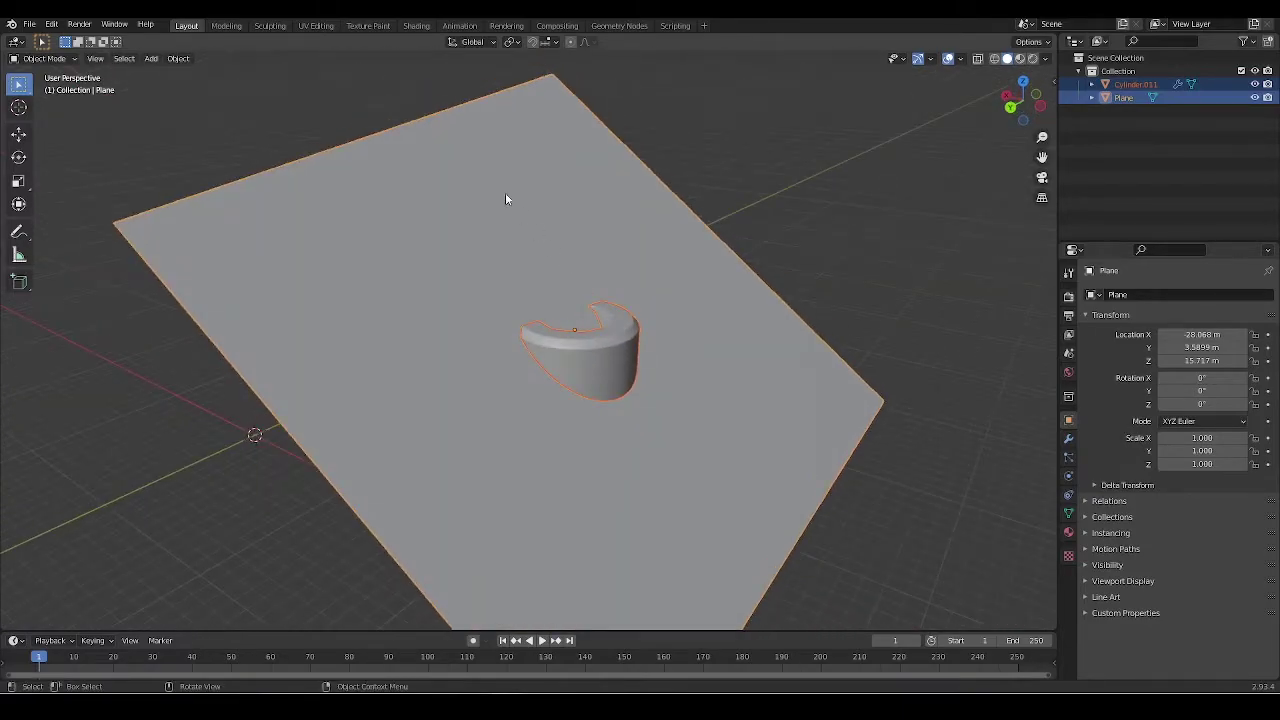
- Set the transform orientation to Normal and select the cylinder with the plane active
left_click(470, 42)
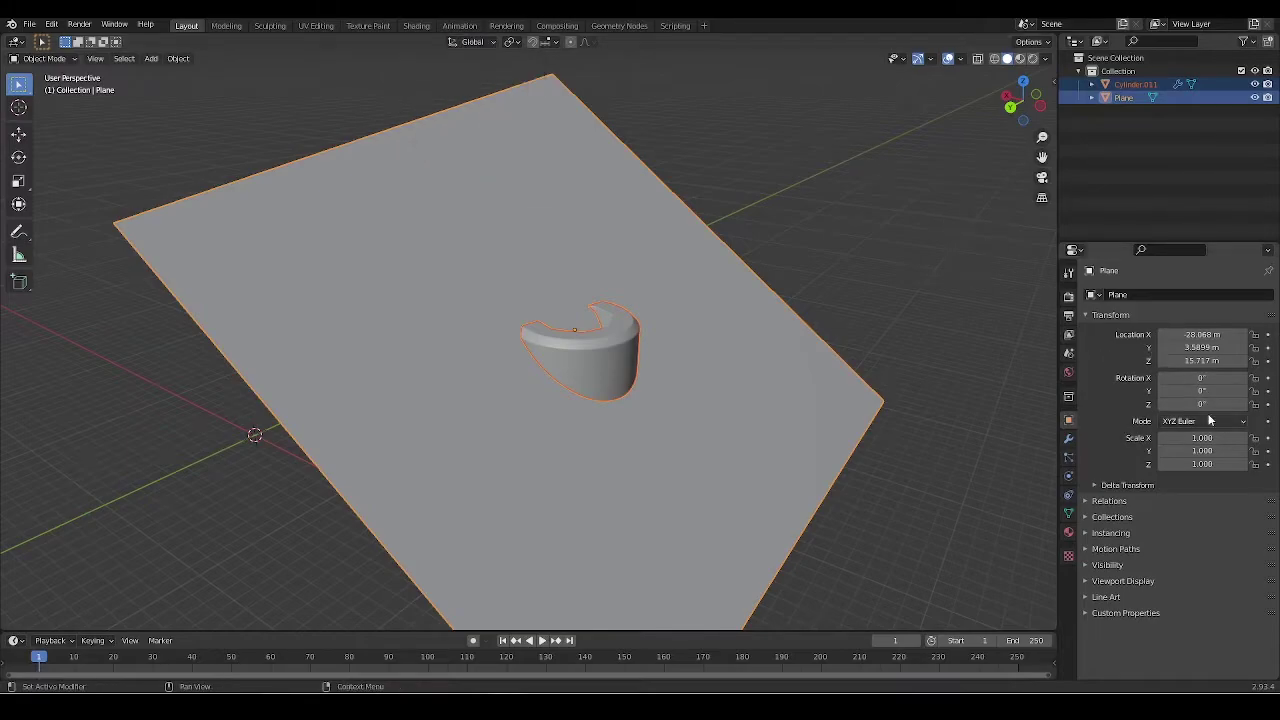
left_click(470, 42)
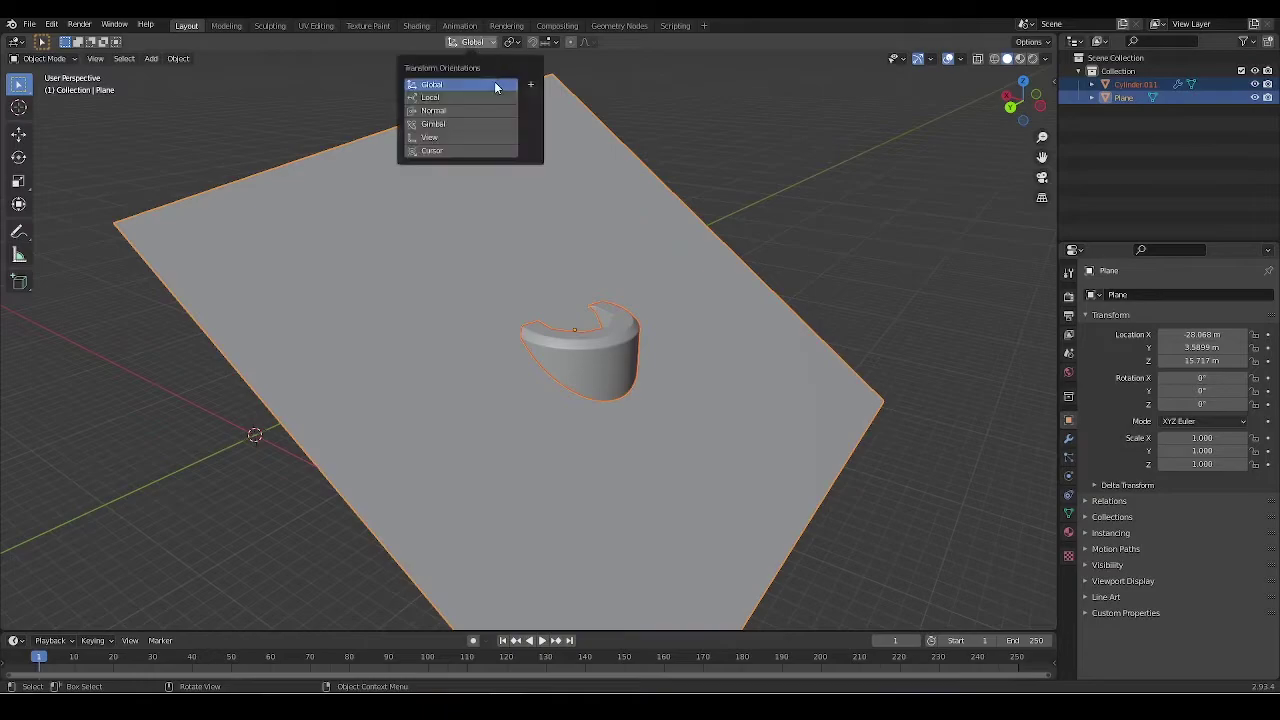
left_click(447, 110)
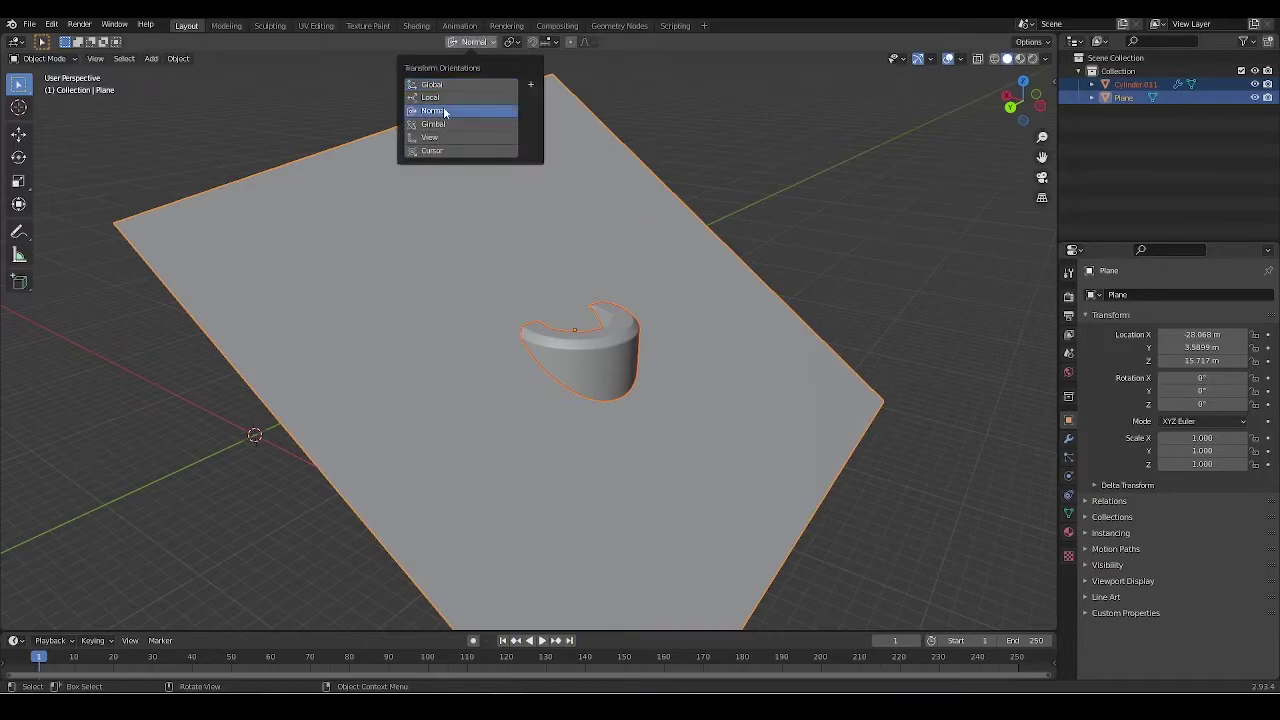
left_click(606, 345)
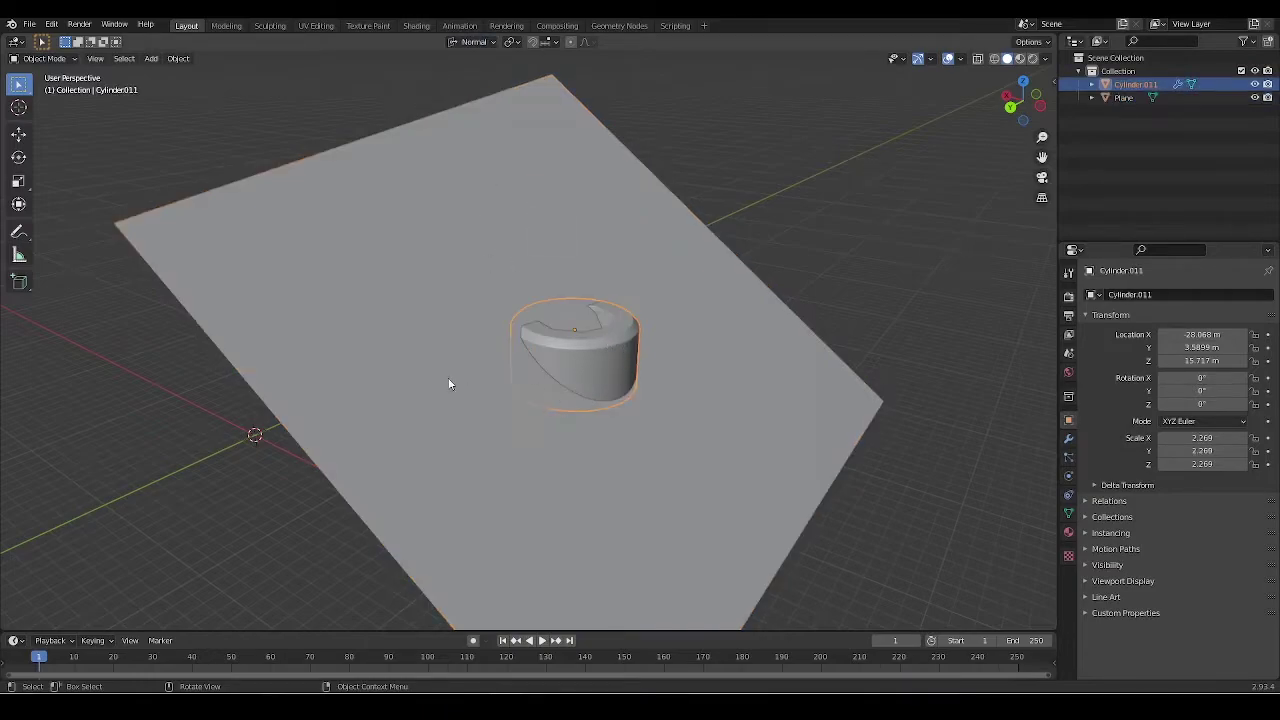
left_click(432, 189, "shift")
- Run Align to Transform Orientation on the cylinder, then undo it
left_click(178, 60)
mouse_move(225, 74)
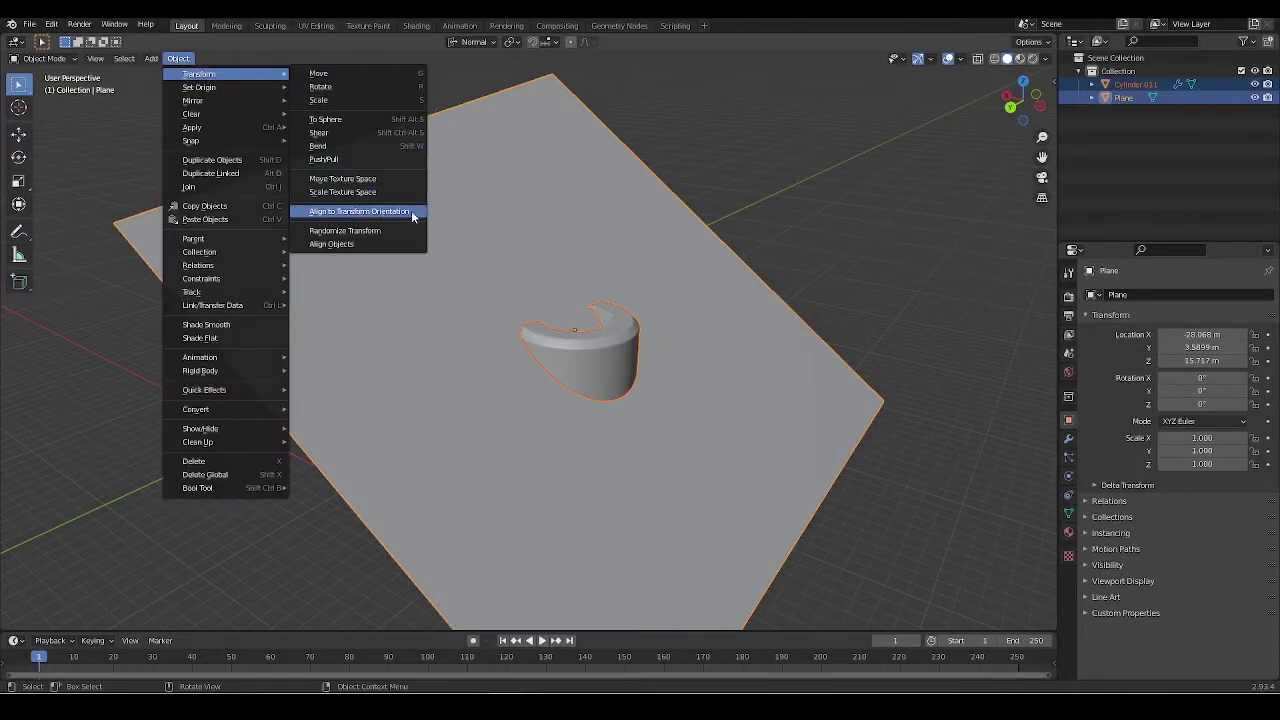
left_click(409, 213)
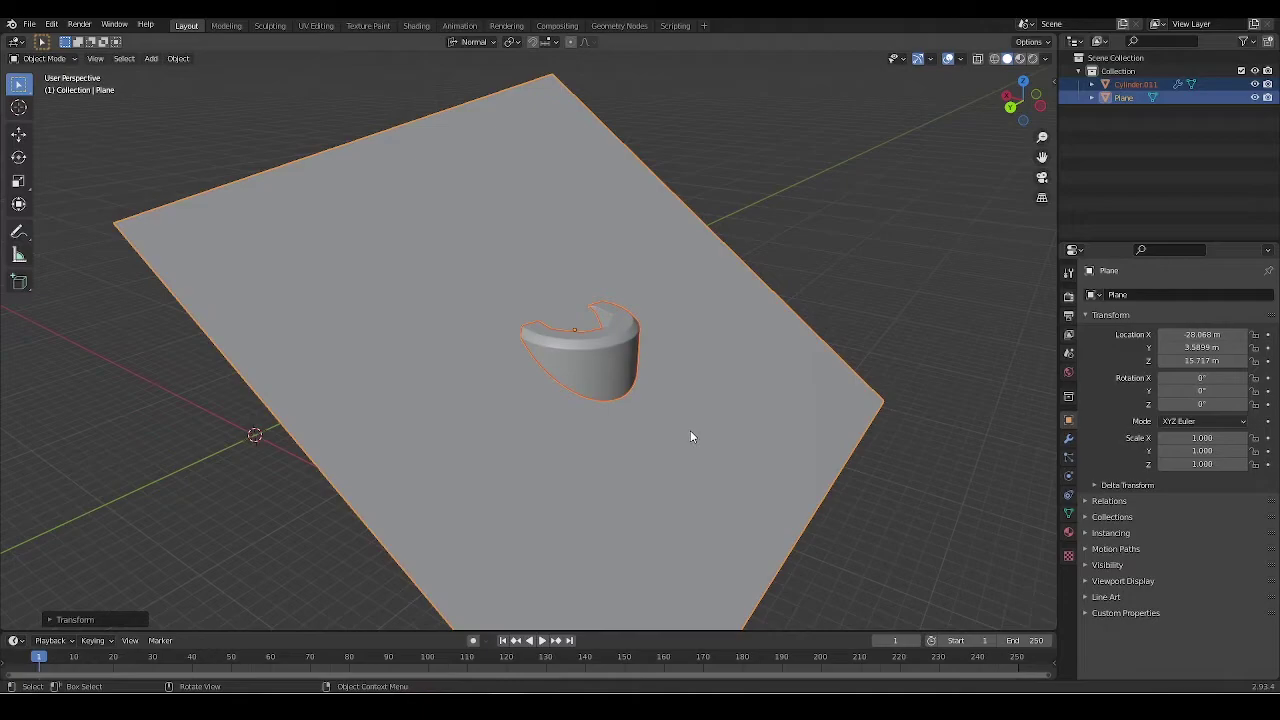
key("ctrl+z")
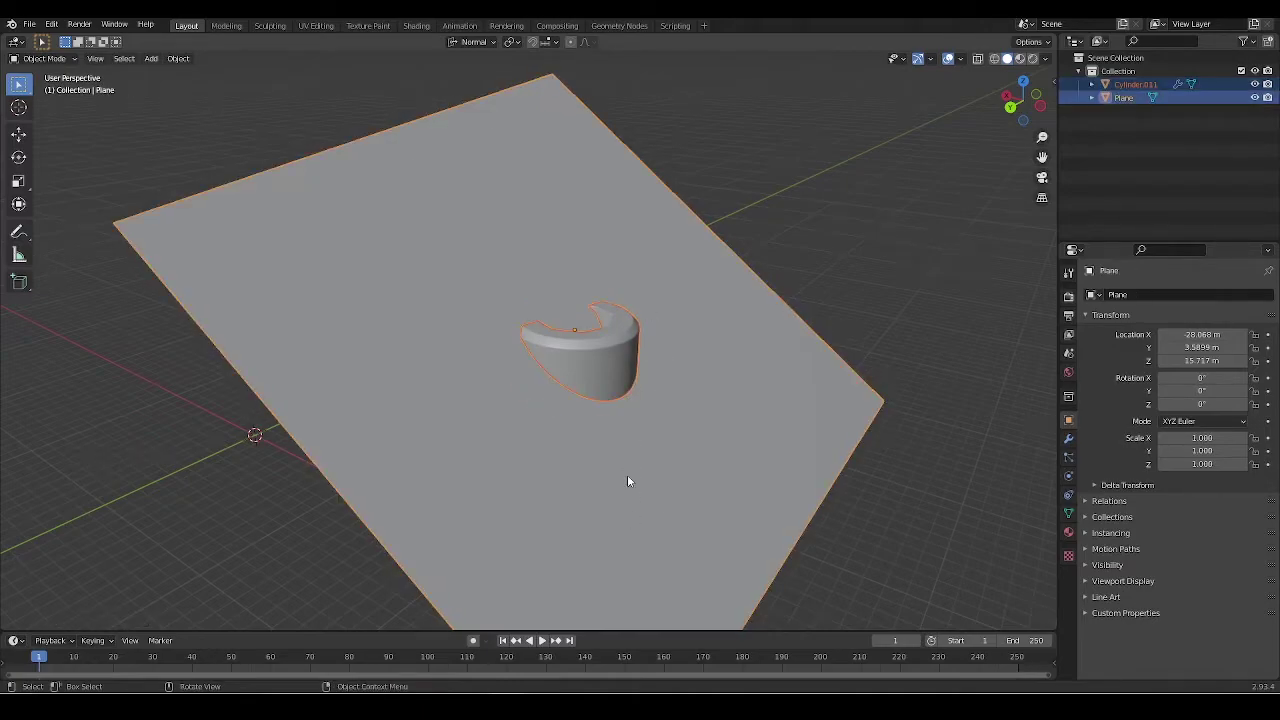
- Deselect everything, then reselect the cylinder and plane while orbiting around the plane
middle_click_drag(627, 481, 655, 382)
key("alt+a")
scroll(616, 337, "down", 3)
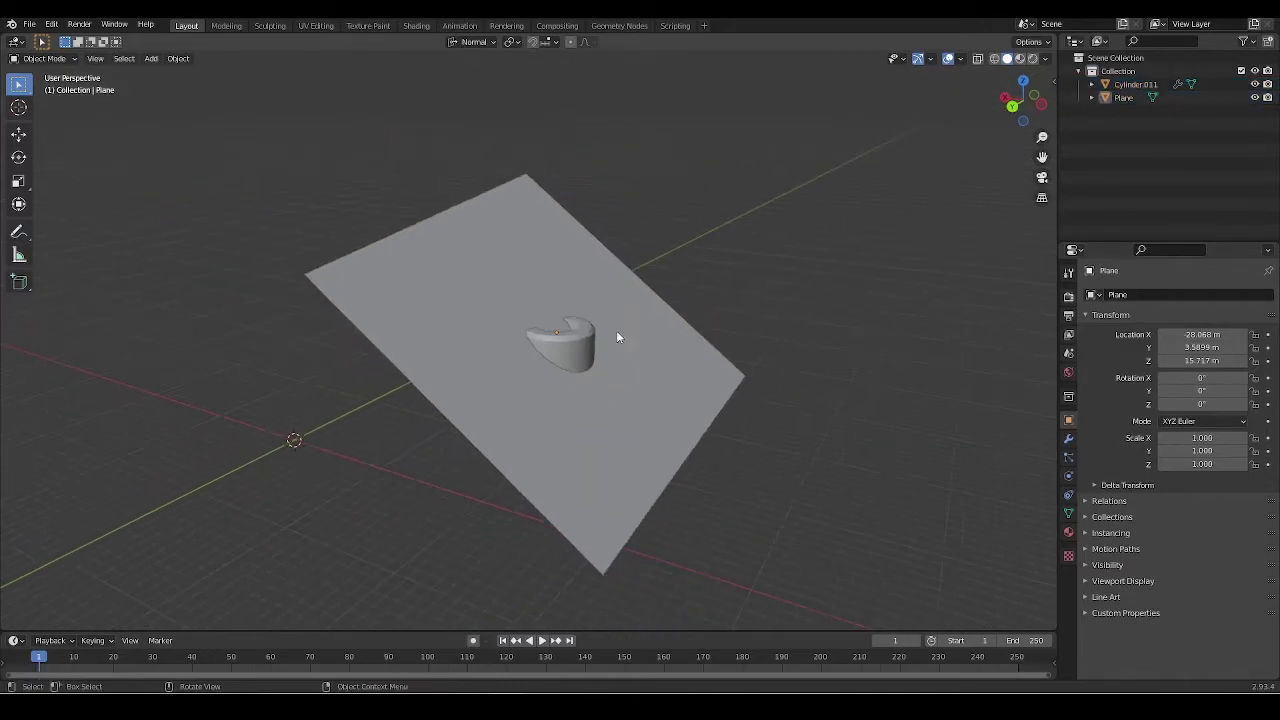
scroll(598, 340, "up", 1)
scroll(570, 400, "up", 2)
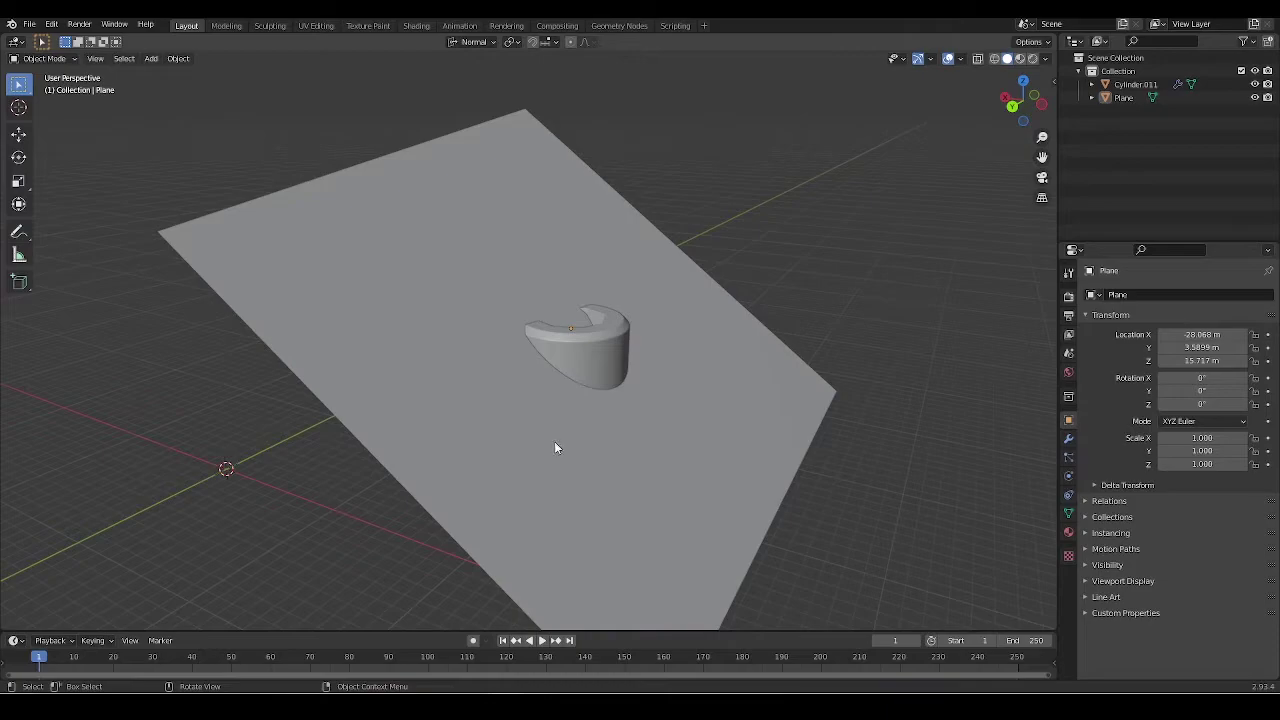
left_click(482, 229)
left_click(609, 334)
mouse_move(609, 334)
middle_mouse_down()
mouse_move(464, 247)
mouse_move(594, 347)
mouse_move(588, 263)
mouse_move(678, 214)
mouse_move(519, 300)
middle_mouse_up()
left_click(464, 247)
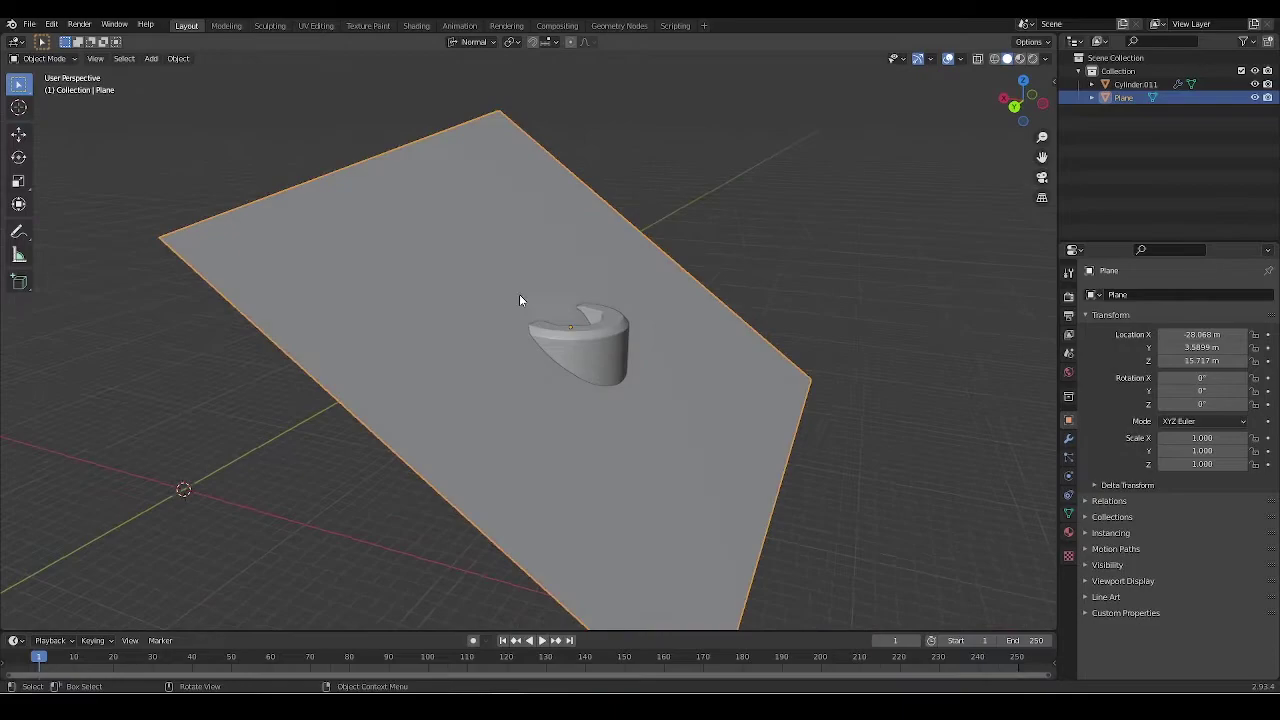
middle_click_drag(533, 385, 506, 349)
- Put the plane into Edit Mode and select its face
key("Tab")
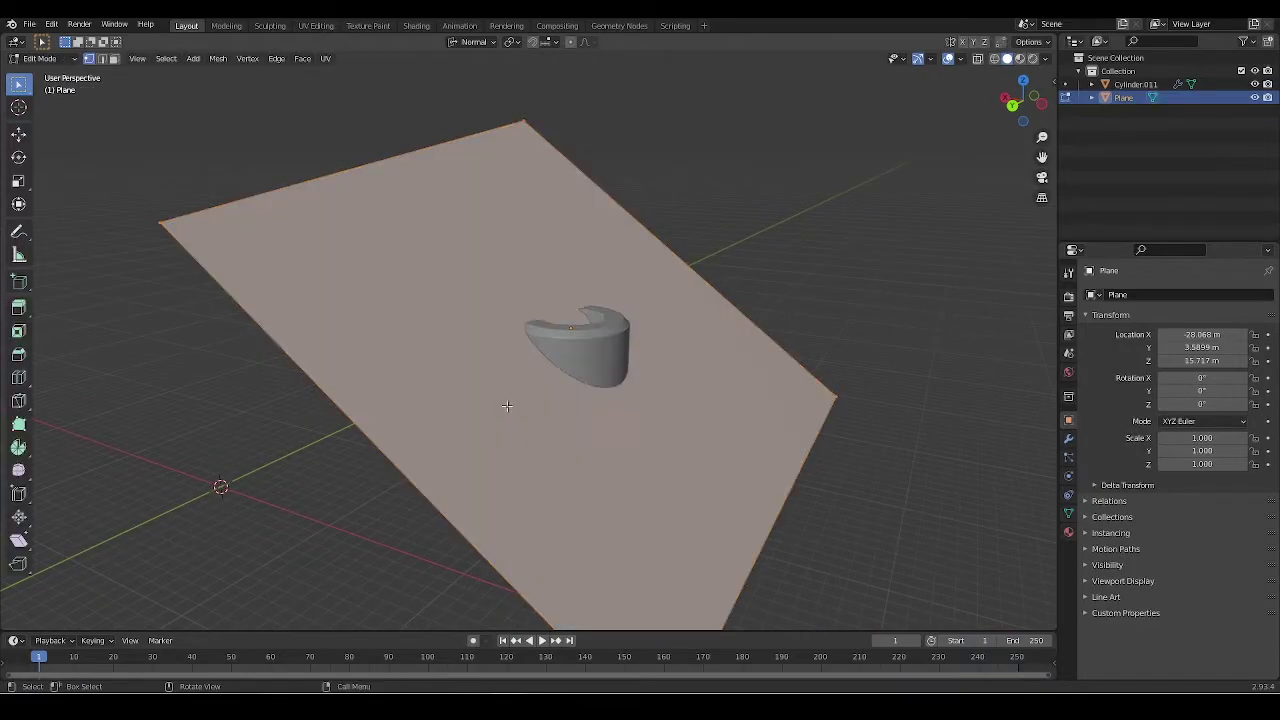
key("Tab")
key("Tab")
key("alt+a")
key("a")
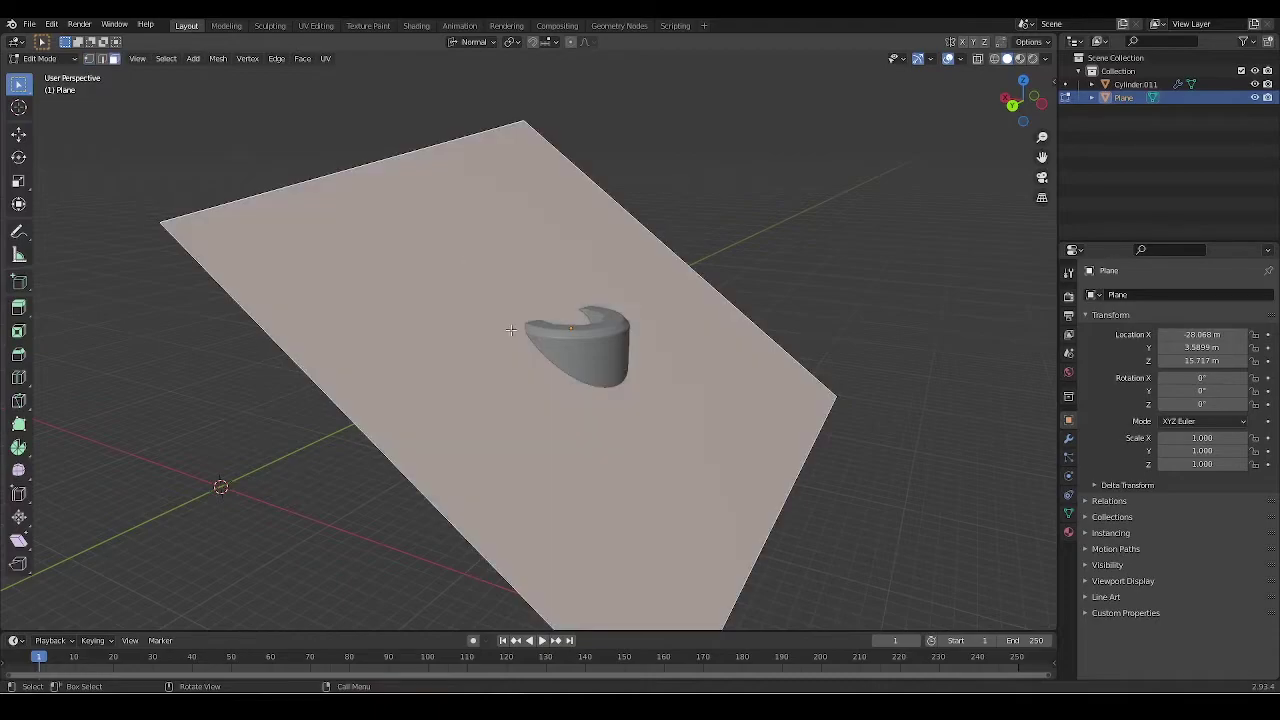
- Orbit, zoom and pan to look straight down onto the plane's face
scroll(464, 234, "down", 4)
scroll(482, 264, "up", 2)
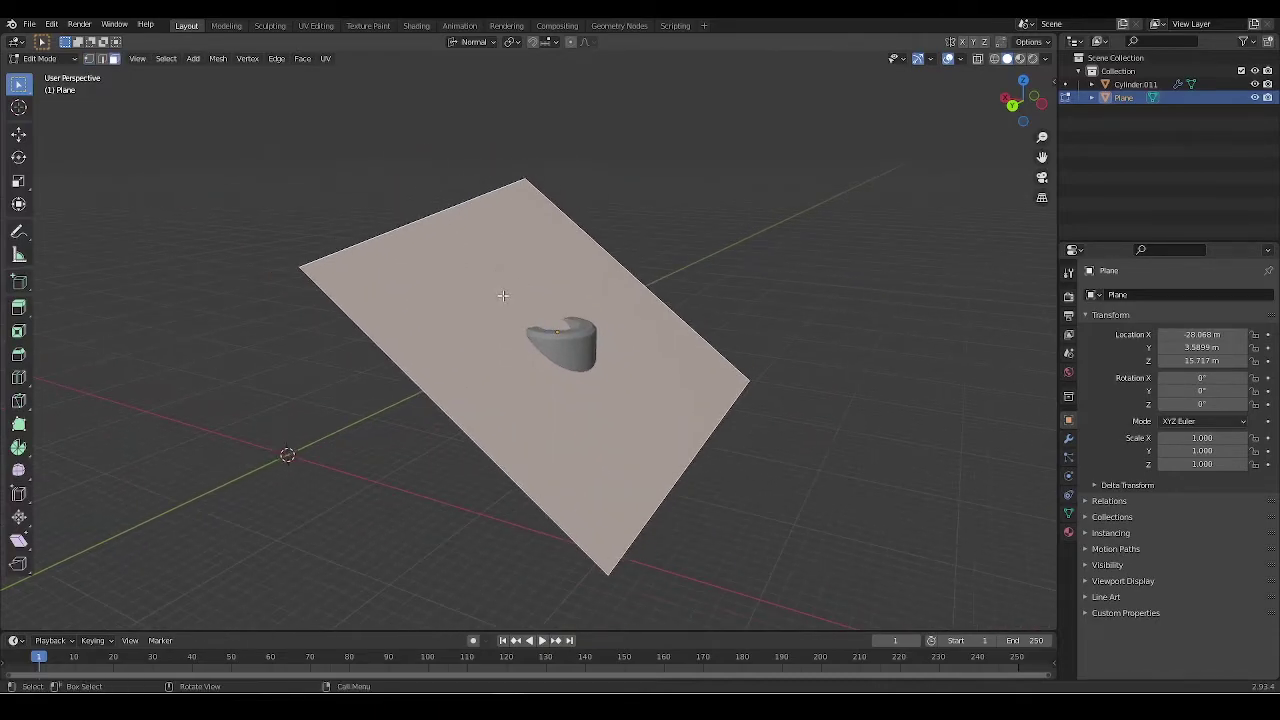
middle_click_drag(502, 295, 431, 591)
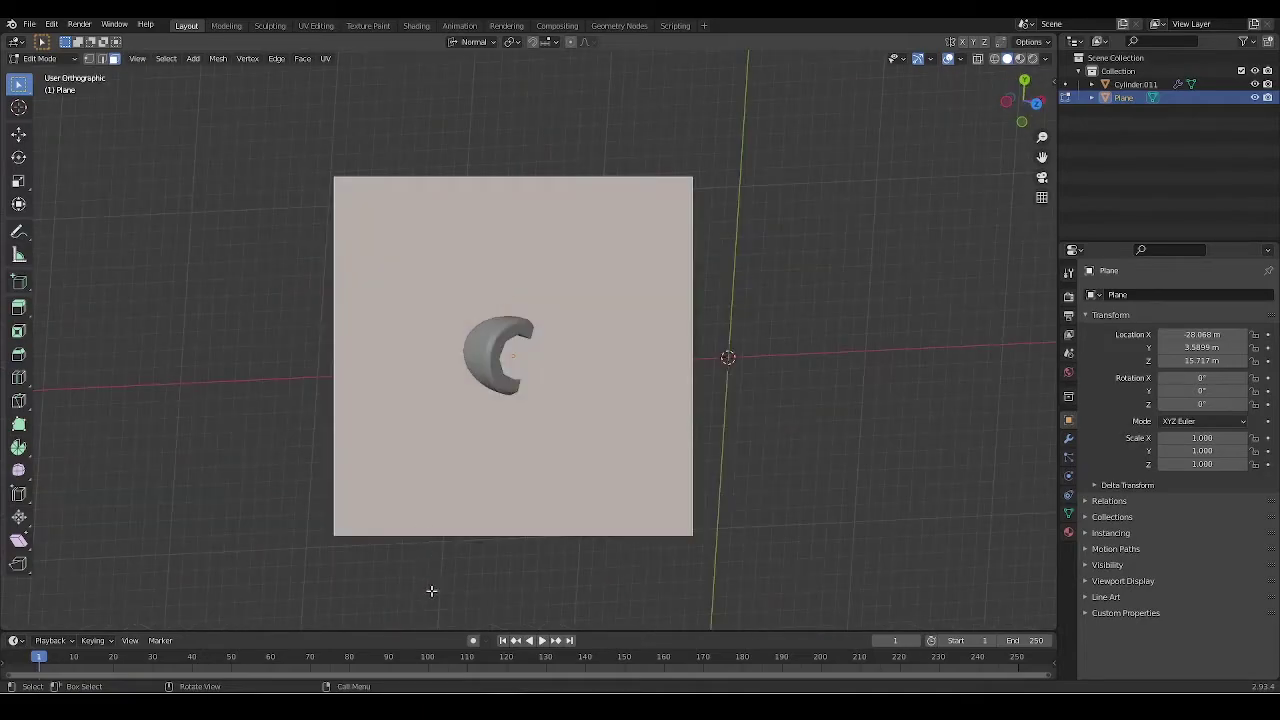
scroll(445, 560, "up", 1)
scroll(460, 553, "up", 1)
middle_click_drag(486, 224, 555, 198, "shift")
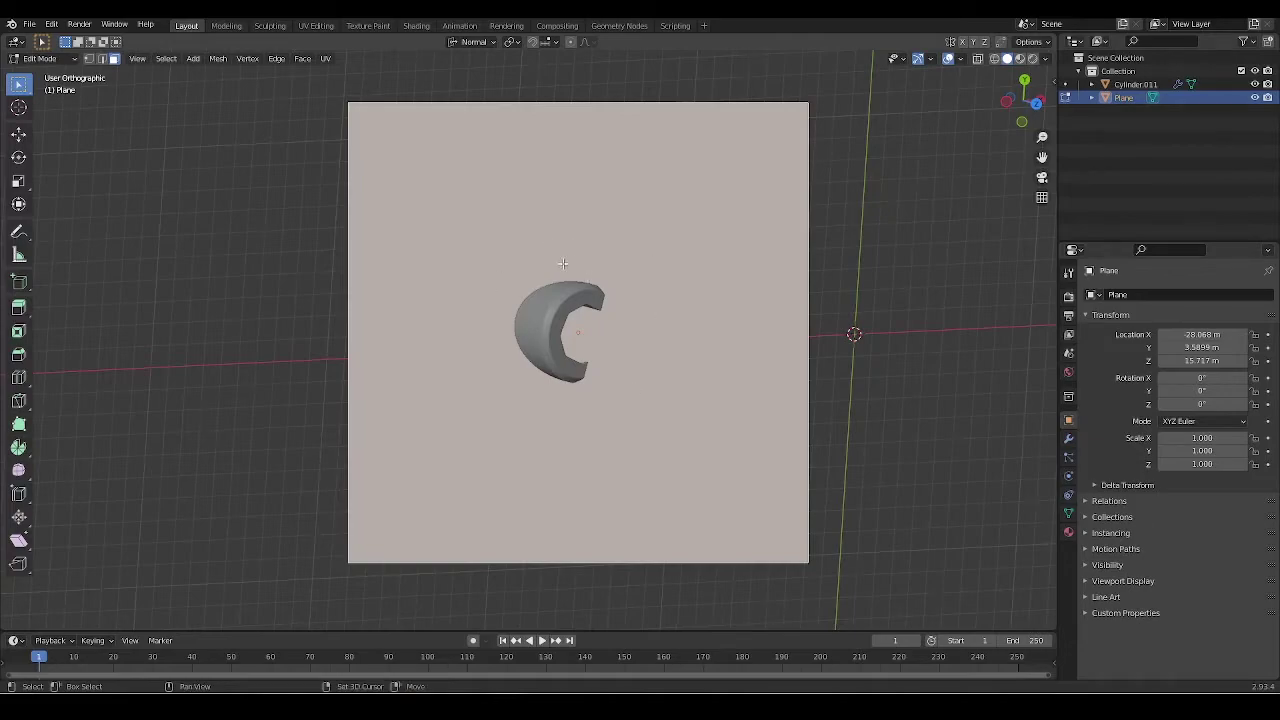
middle_click_drag(507, 316, 493, 334, "shift")
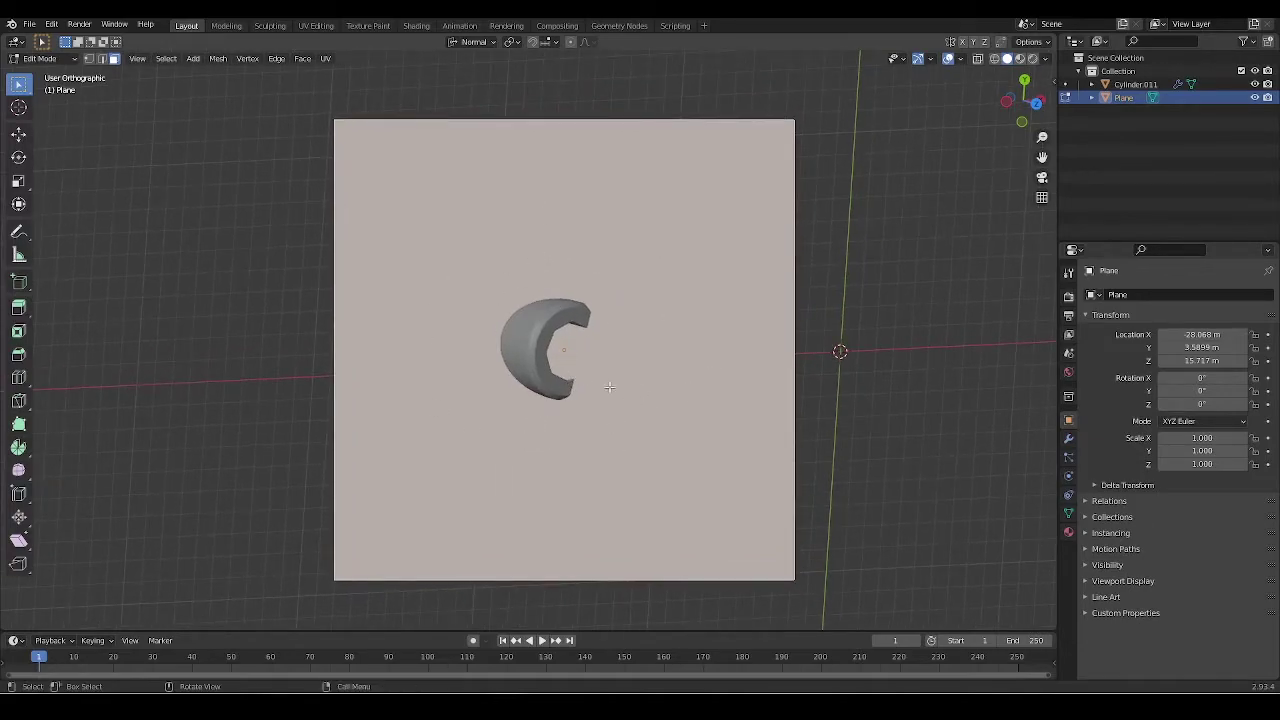
- Exit the plane's edit mode, select the cylinder and apply Align to Transform Orientation
key("Tab")
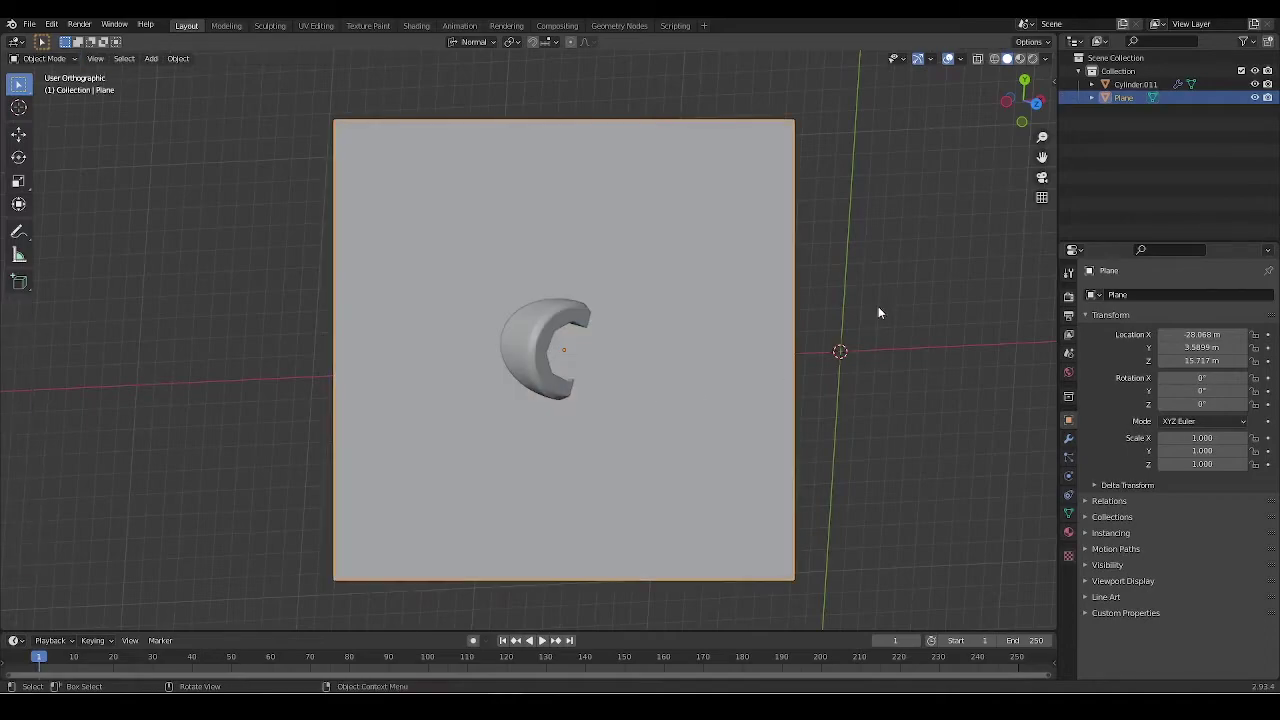
left_click(878, 311)
left_click(529, 333)
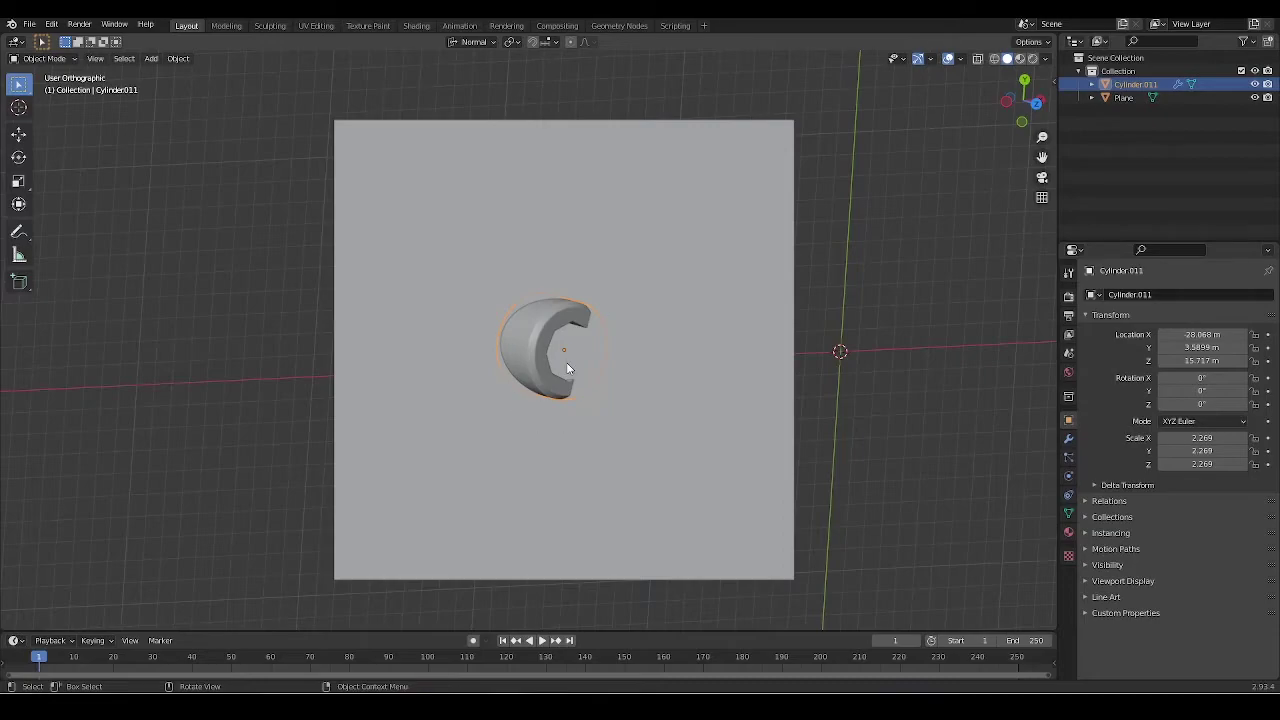
left_click(178, 58)
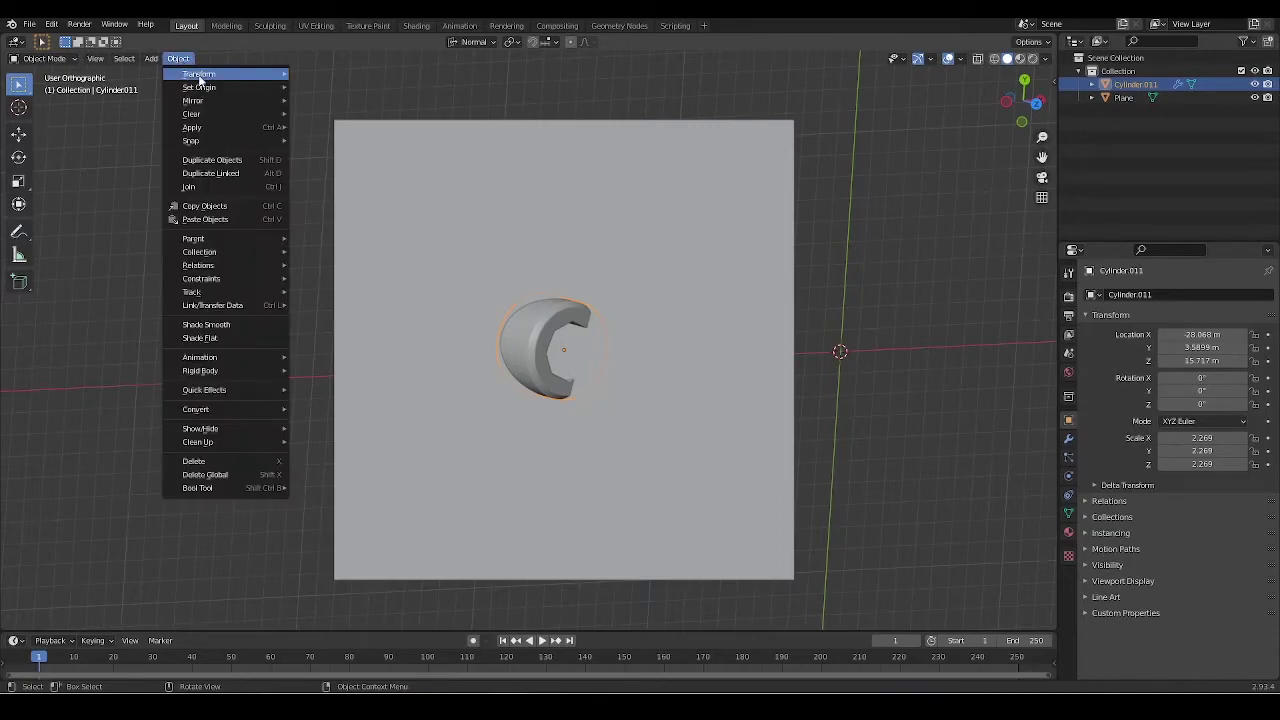
mouse_move(199, 74)
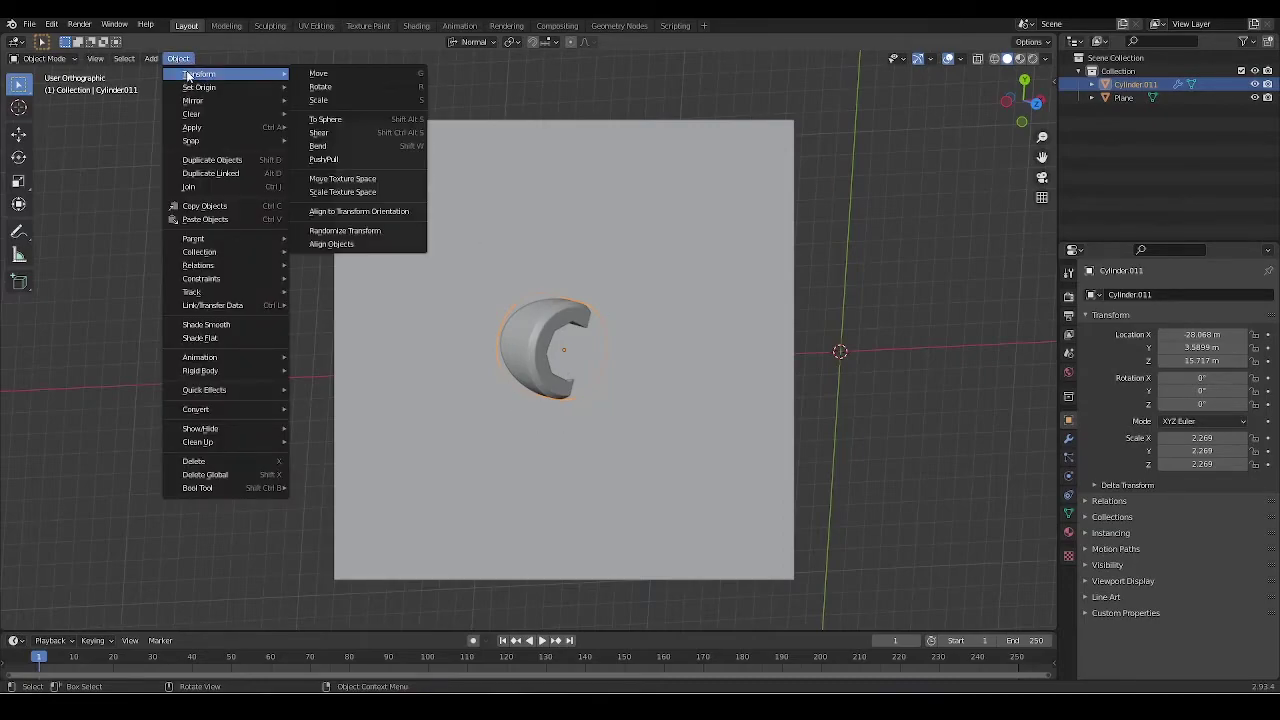
left_click(400, 214)
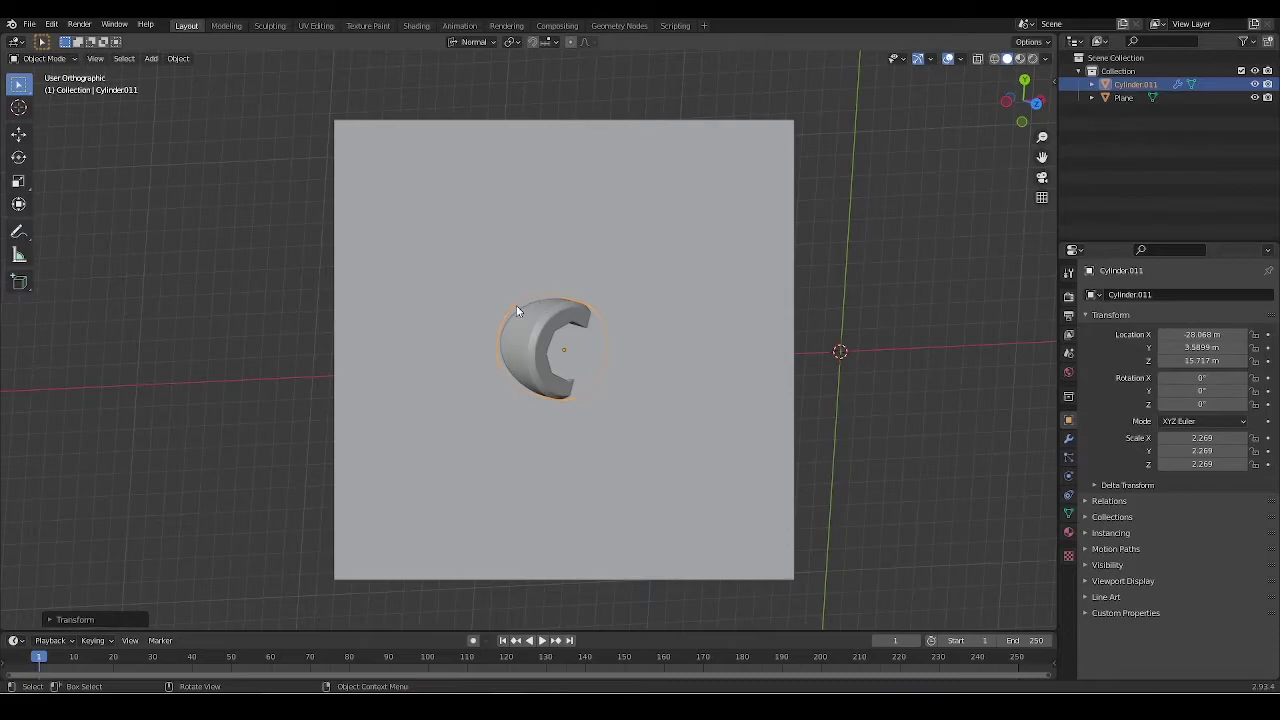
- With View orientation, realign the cylinder to rotation about -11.1°, -37.4°, 4.65°
left_click(473, 41)
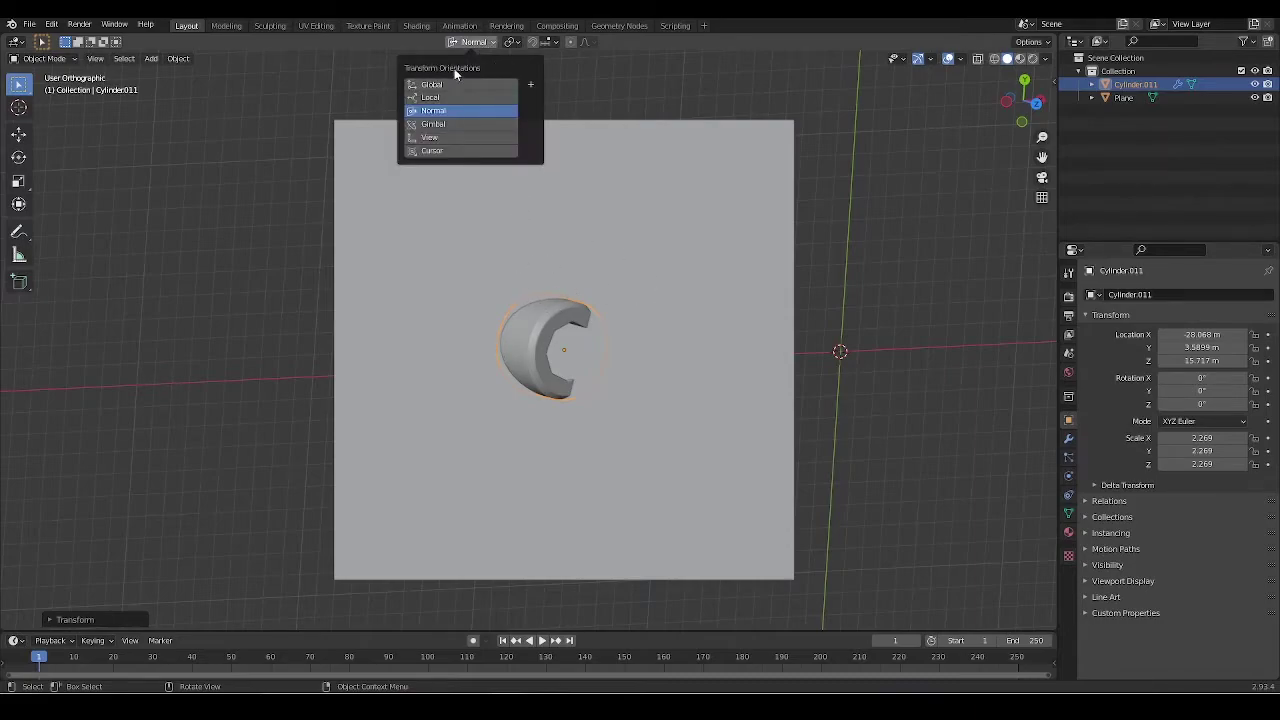
left_click(430, 137)
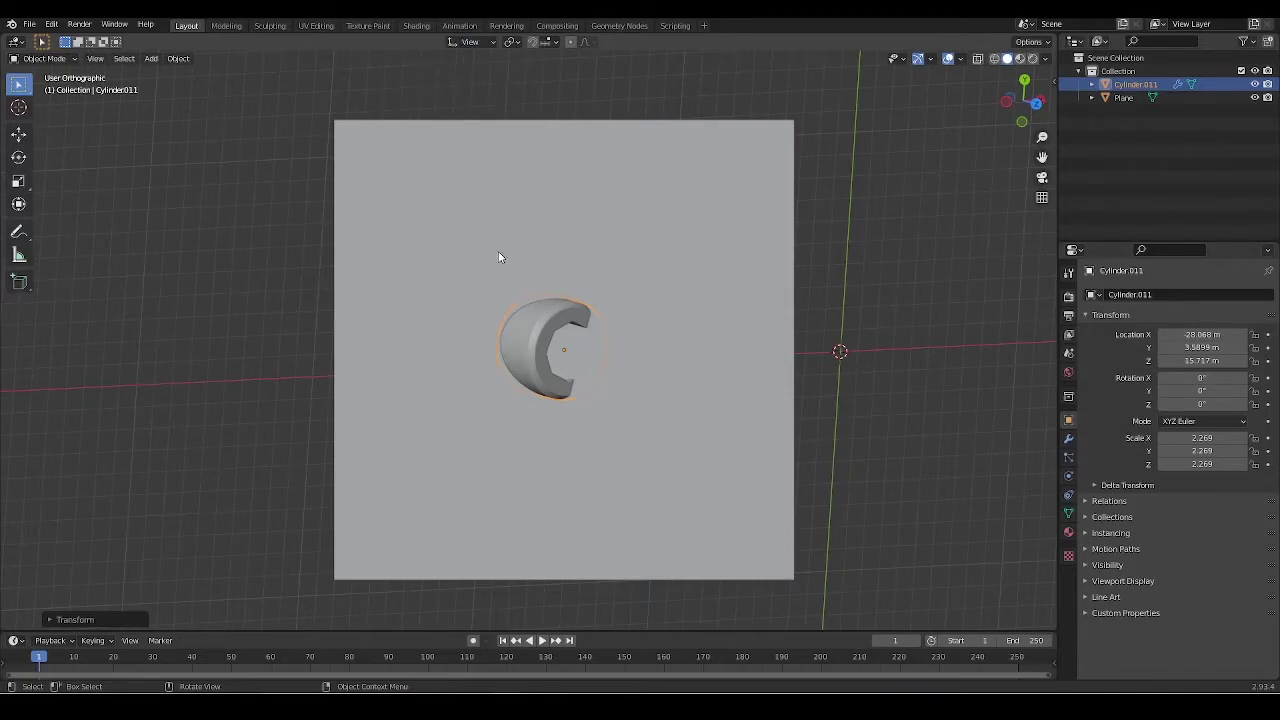
left_click(470, 42)
left_click(536, 349)
left_click(532, 345)
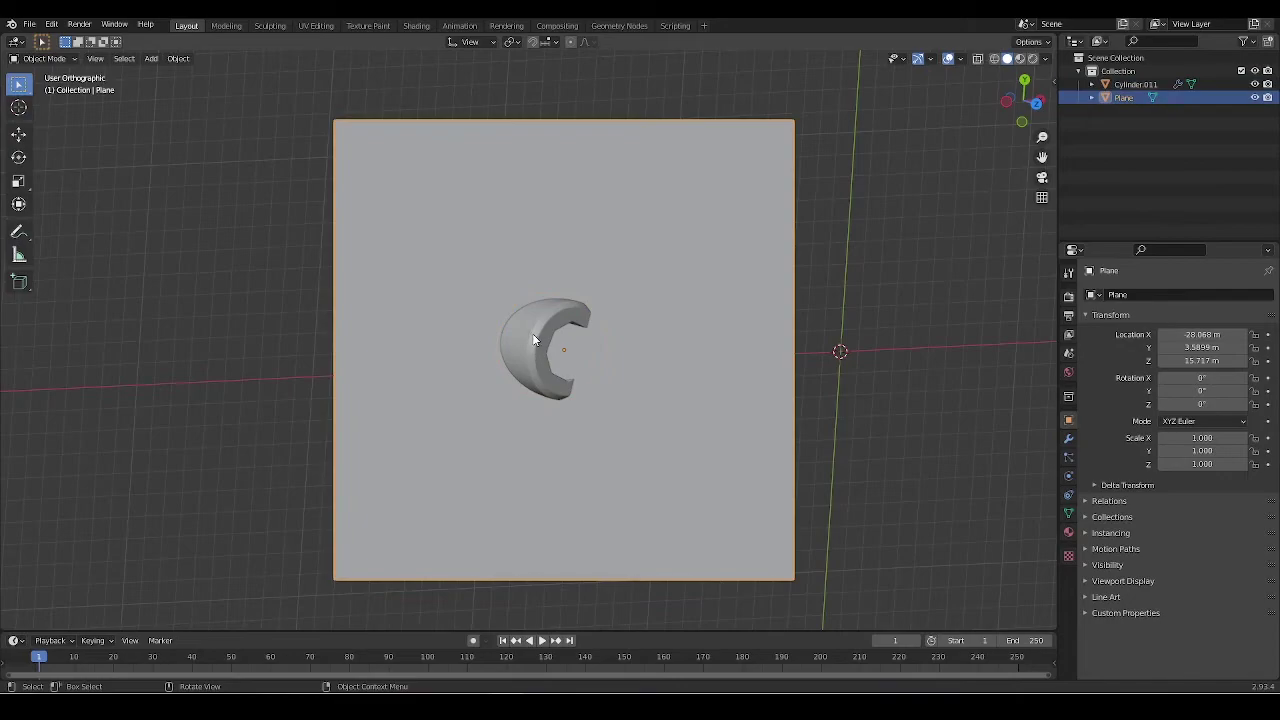
left_click(532, 333)
left_click(178, 58)
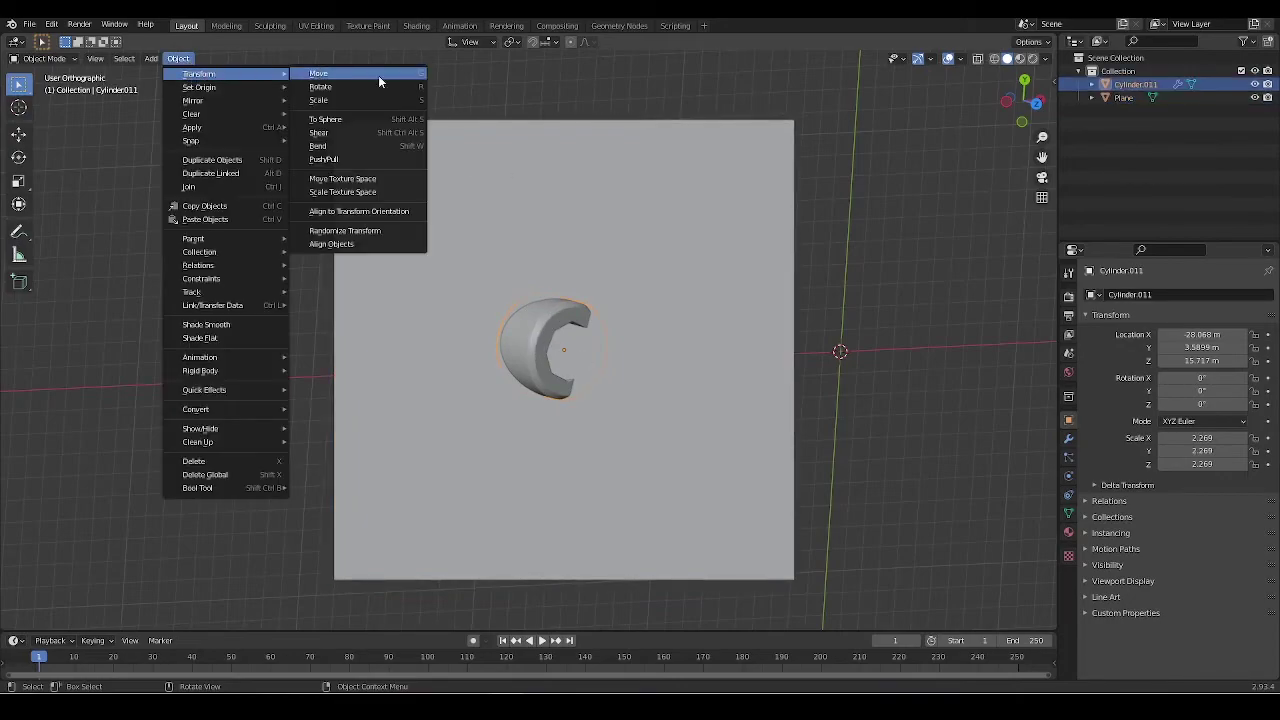
left_click(362, 211)
- Orbit and switch to a preset view to check the cylinder lies flat on the plane
mouse_move(797, 321)
middle_mouse_down()
mouse_move(702, 357)
mouse_move(669, 411)
mouse_move(680, 310)
mouse_move(737, 352)
mouse_move(730, 320)
mouse_move(617, 366)
mouse_move(640, 409)
mouse_move(669, 397)
mouse_move(640, 404)
middle_mouse_up()
key("grave")
left_click(626, 240)
scroll(730, 320, "down", 4)
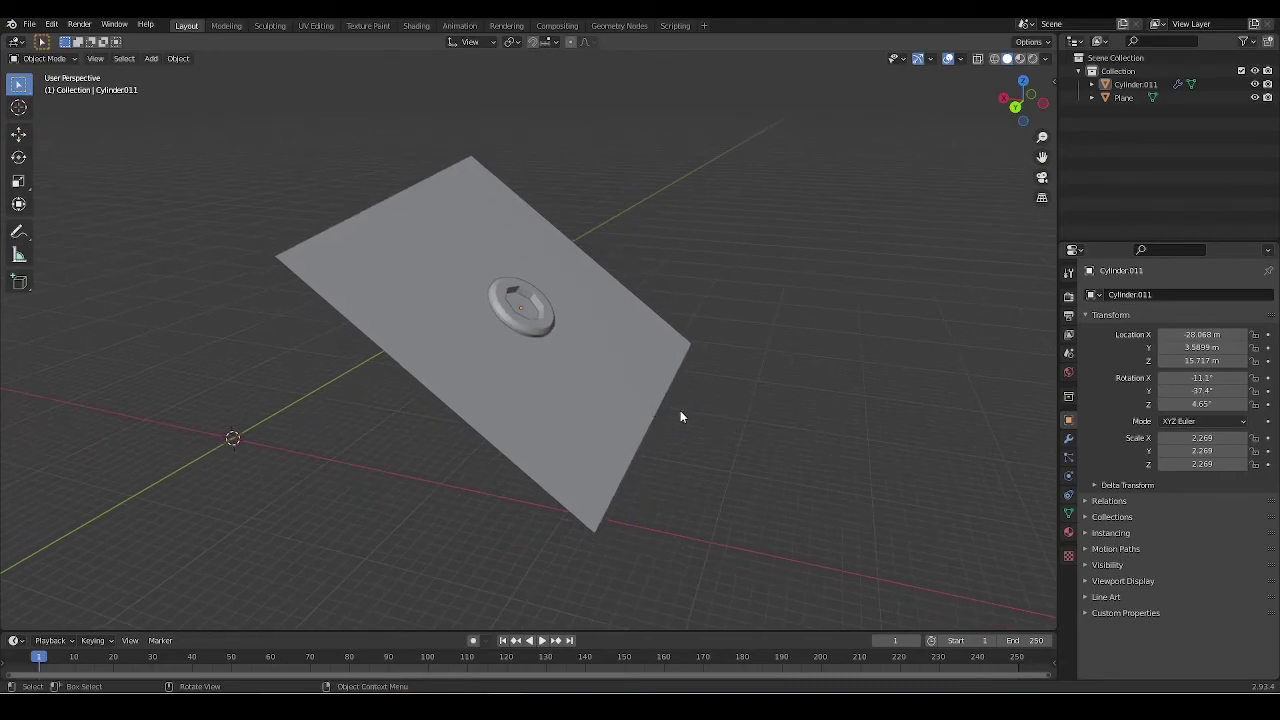
mouse_move(680, 417)
middle_mouse_down()
mouse_move(652, 423)
mouse_move(663, 434)
mouse_move(674, 420)
mouse_move(662, 427)
middle_mouse_up()
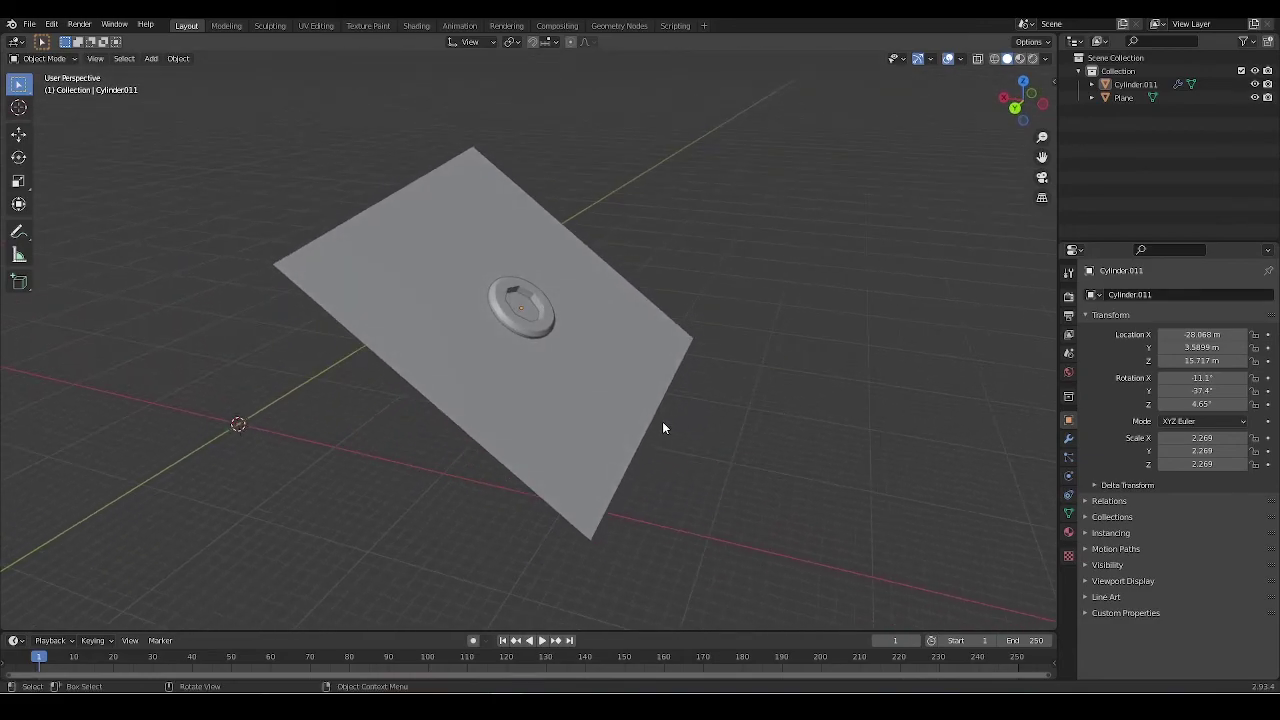